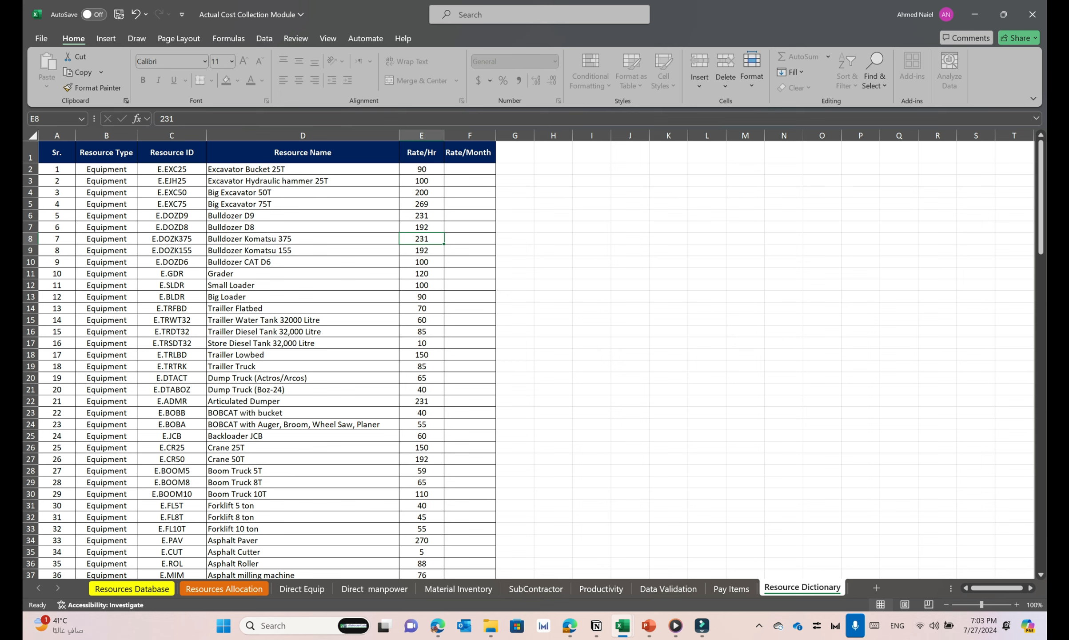
# Examine the resource type, resource ID, resource name and hourly rate columns of the equipment entries in the Resource Dictionary sheet
pyautogui.click(106, 262)
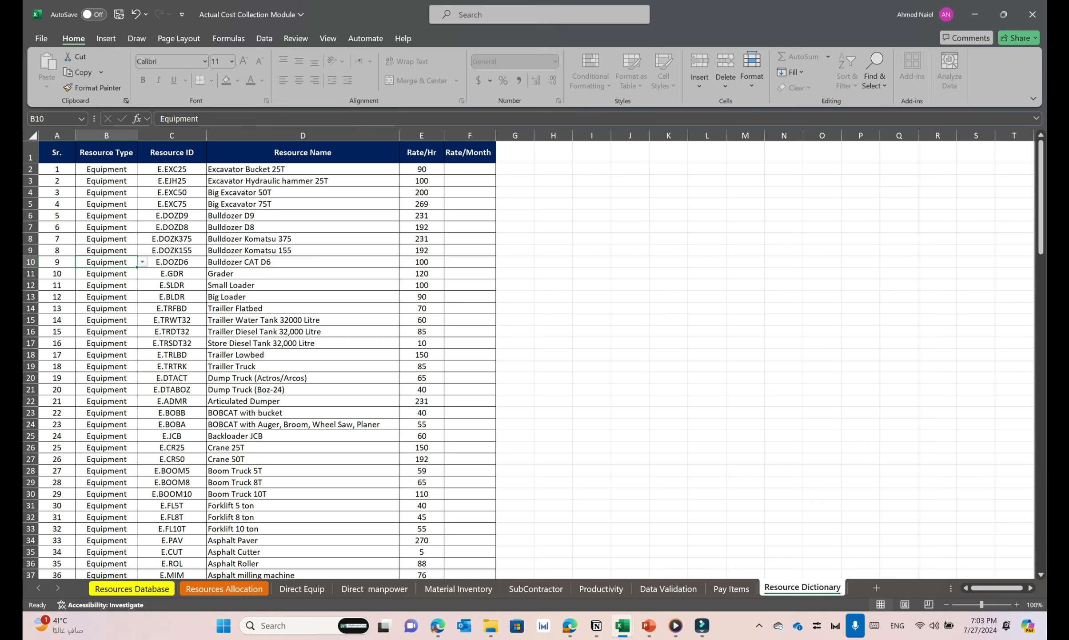
pyautogui.scroll(-2, 304, 360)
pyautogui.scroll(2, 303, 360)
pyautogui.click(106, 204)
pyautogui.click(171, 204)
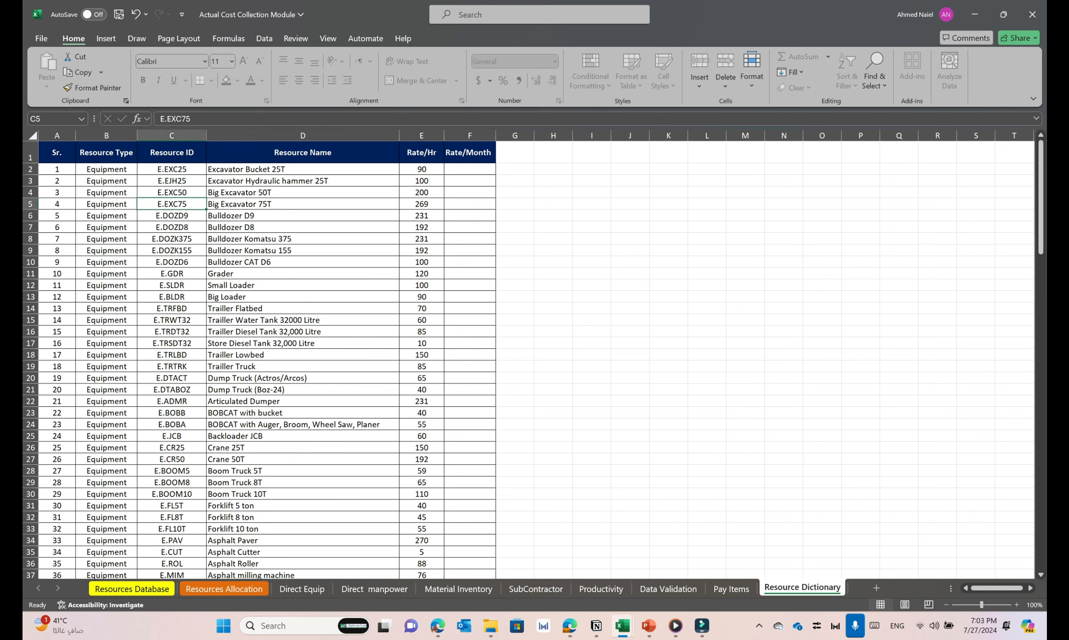
pyautogui.click(303, 216)
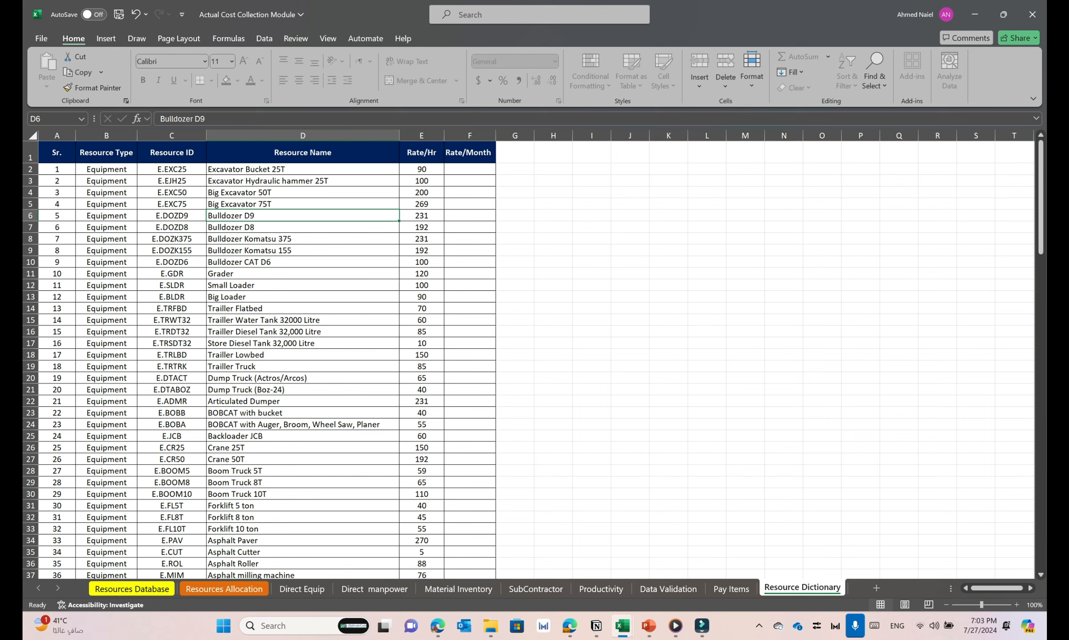
pyautogui.click(422, 204)
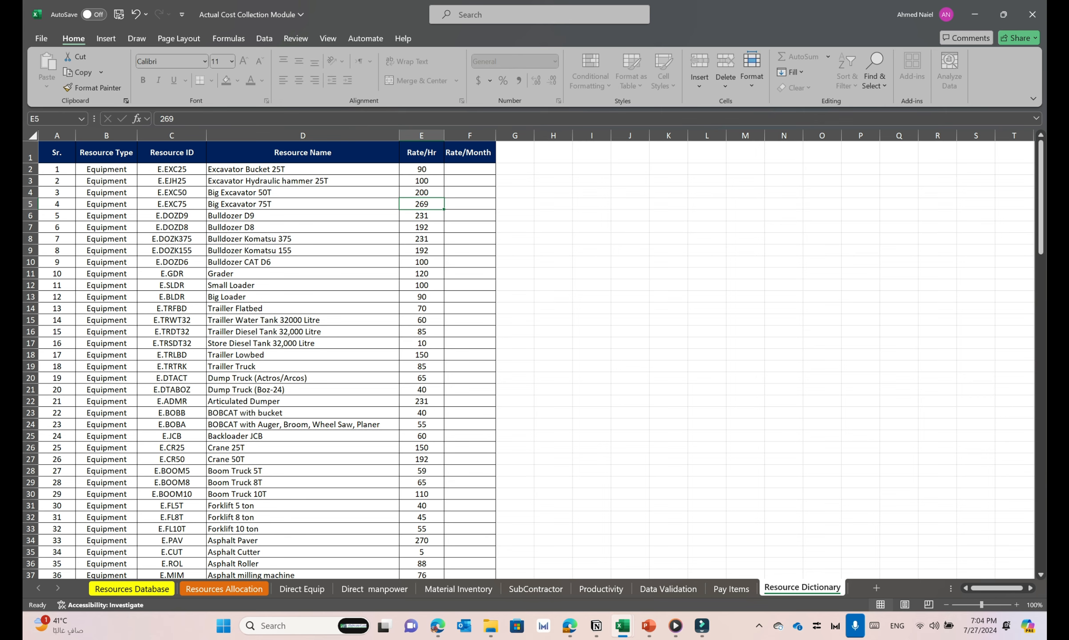
# Open the Resources Database sheet and examine its resource type, company ID, name and ID name columns and the Resource ID lookup formula
pyautogui.click(132, 589)
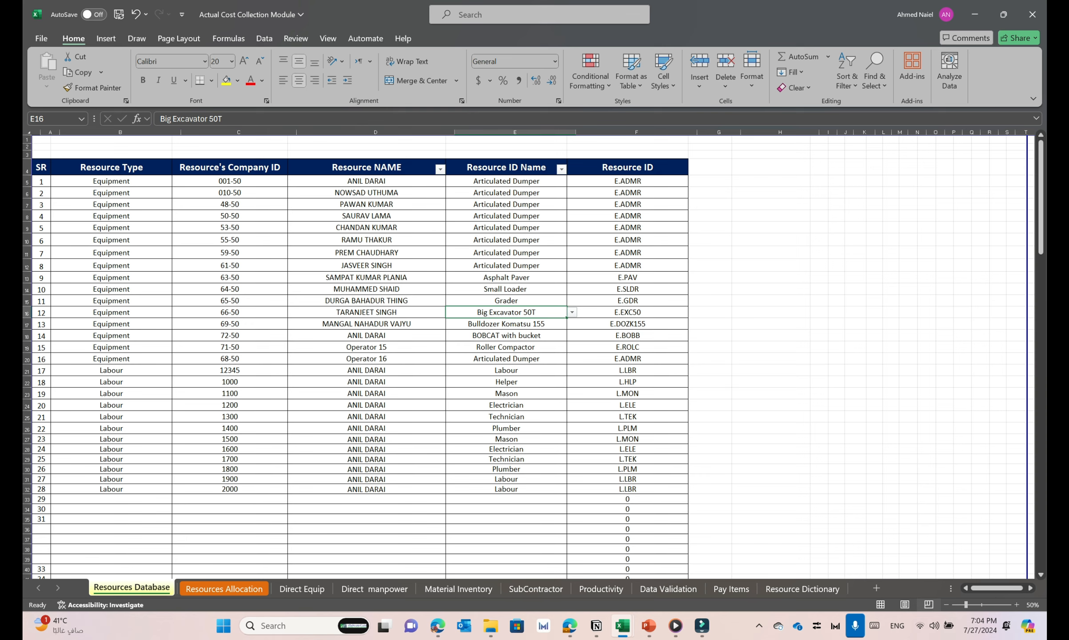
pyautogui.click(111, 278)
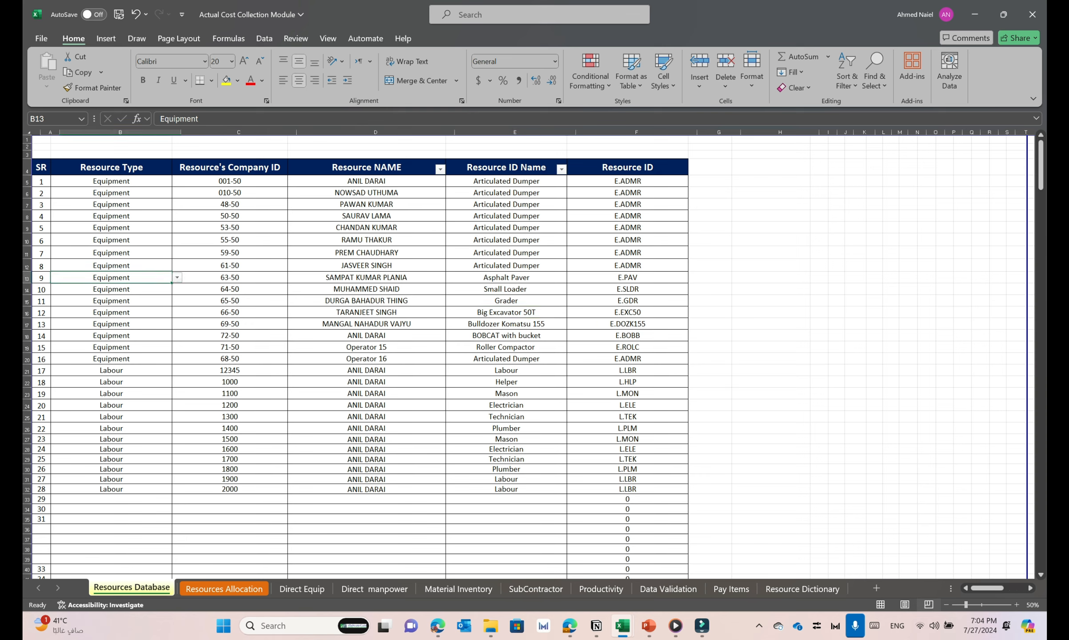
pyautogui.click(111, 252)
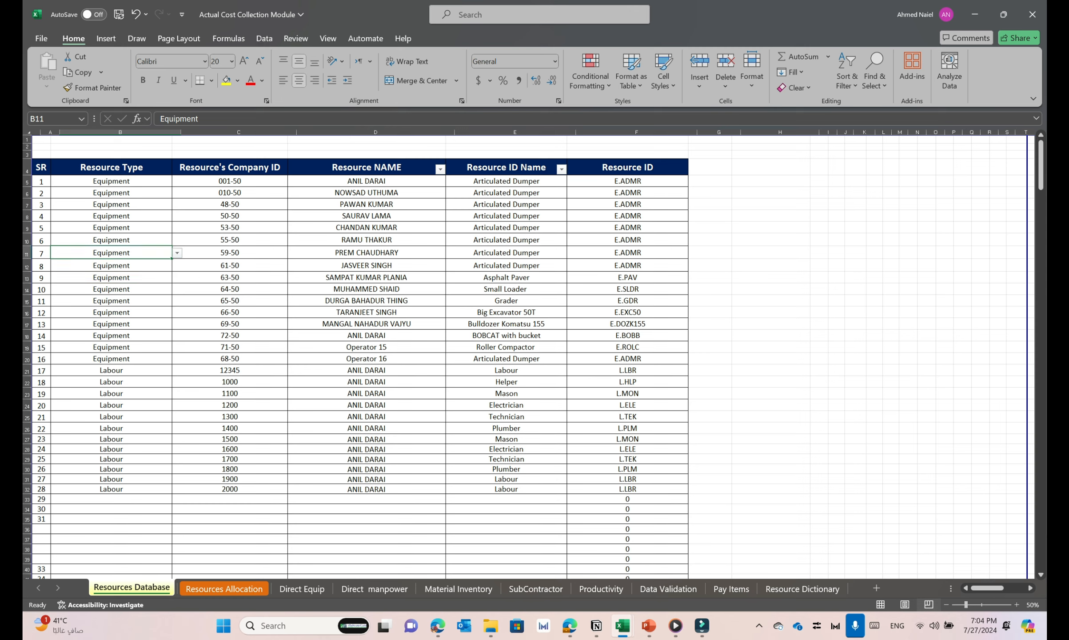
pyautogui.click(111, 393)
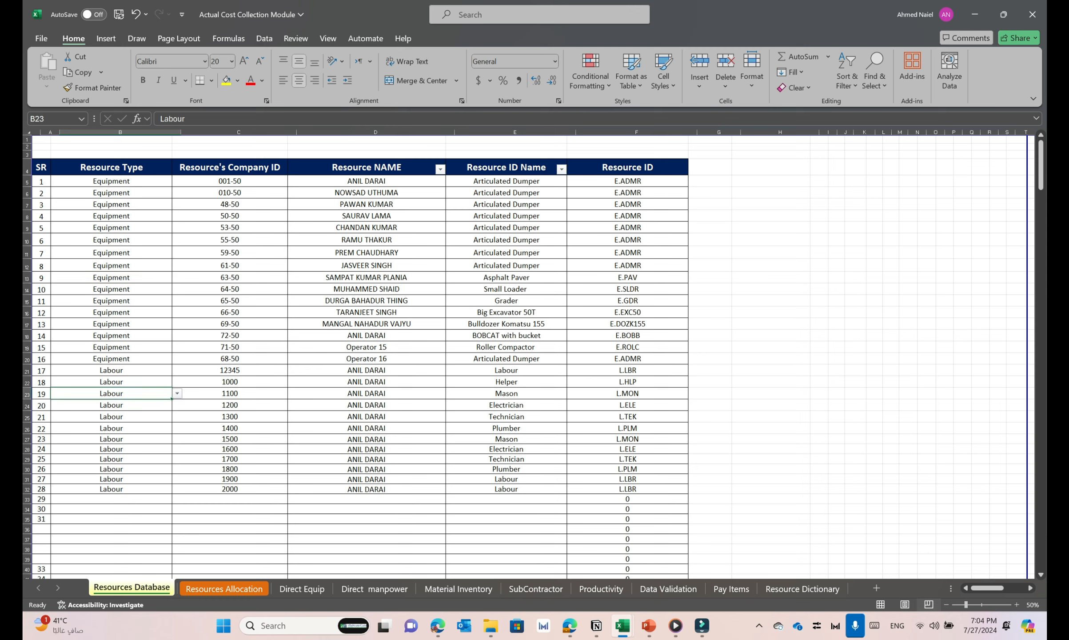
pyautogui.click(230, 313)
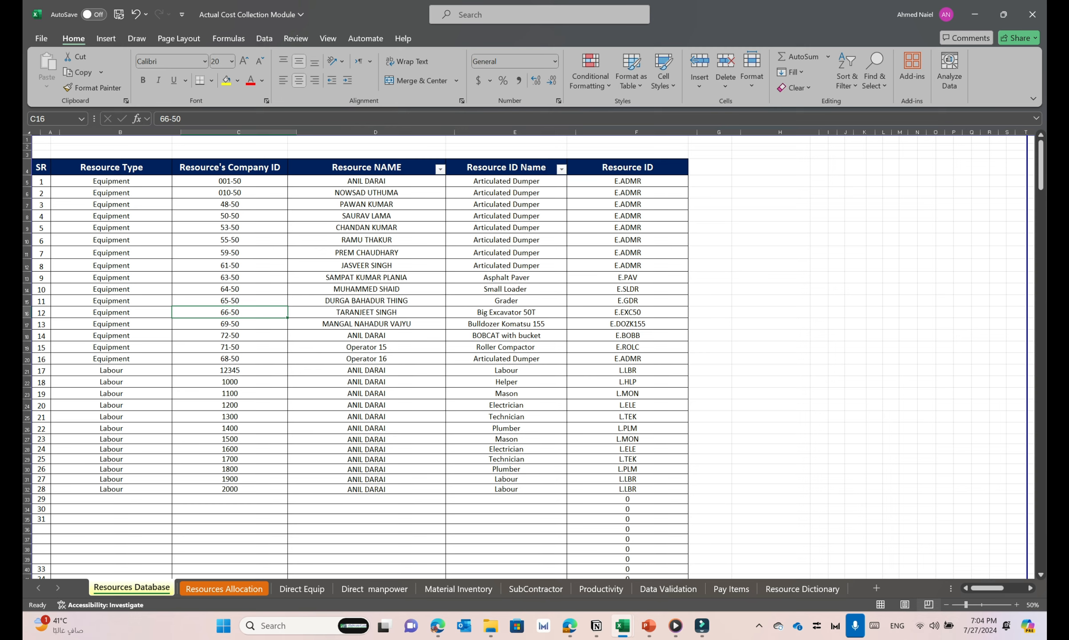
pyautogui.click(367, 301)
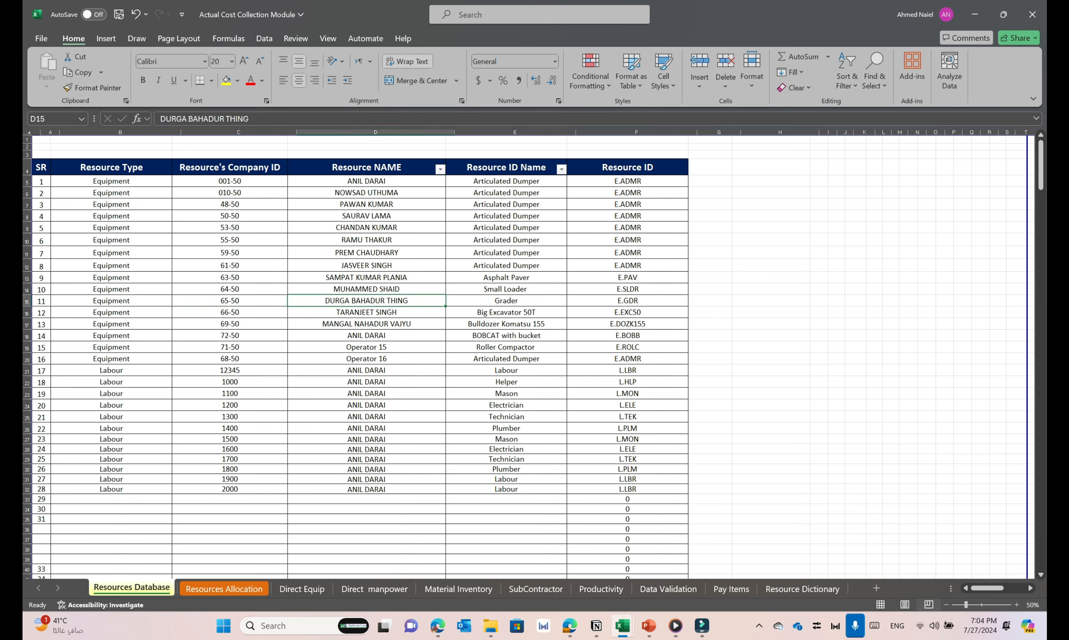
pyautogui.click(506, 301)
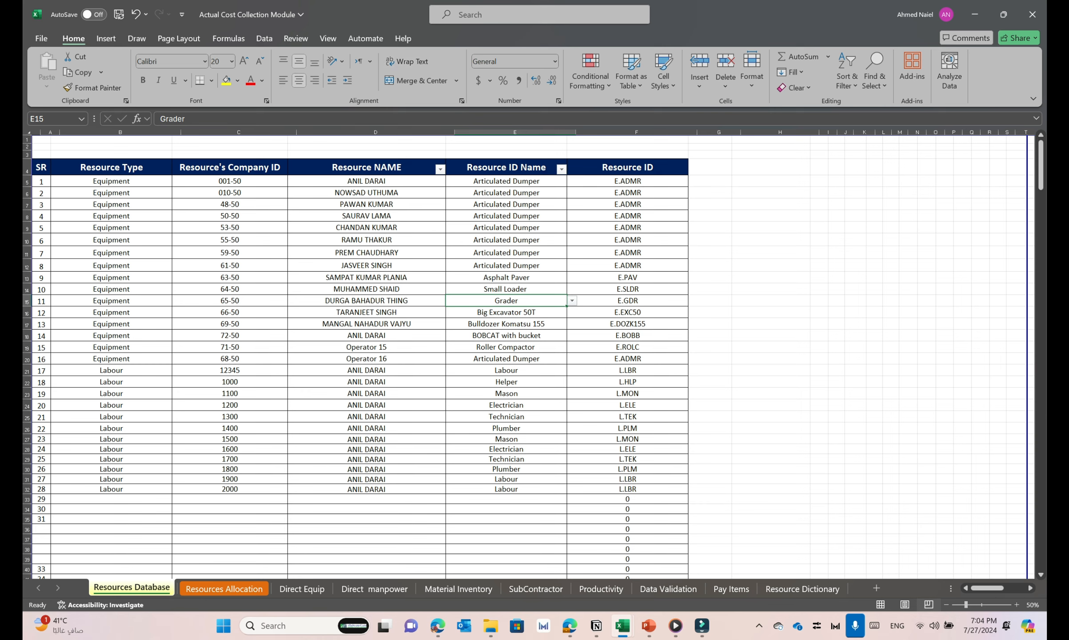
pyautogui.click(627, 289)
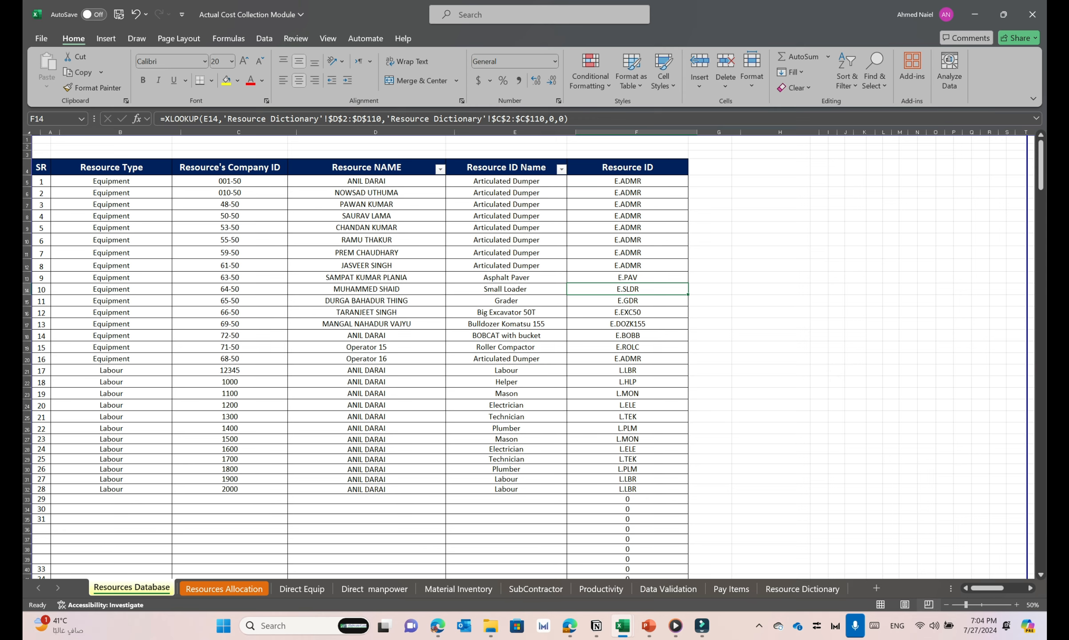
# Open the Resources Allocation sheet and review the daily construction report's company ID and resource name columns through the last filled row
pyautogui.click(223, 588)
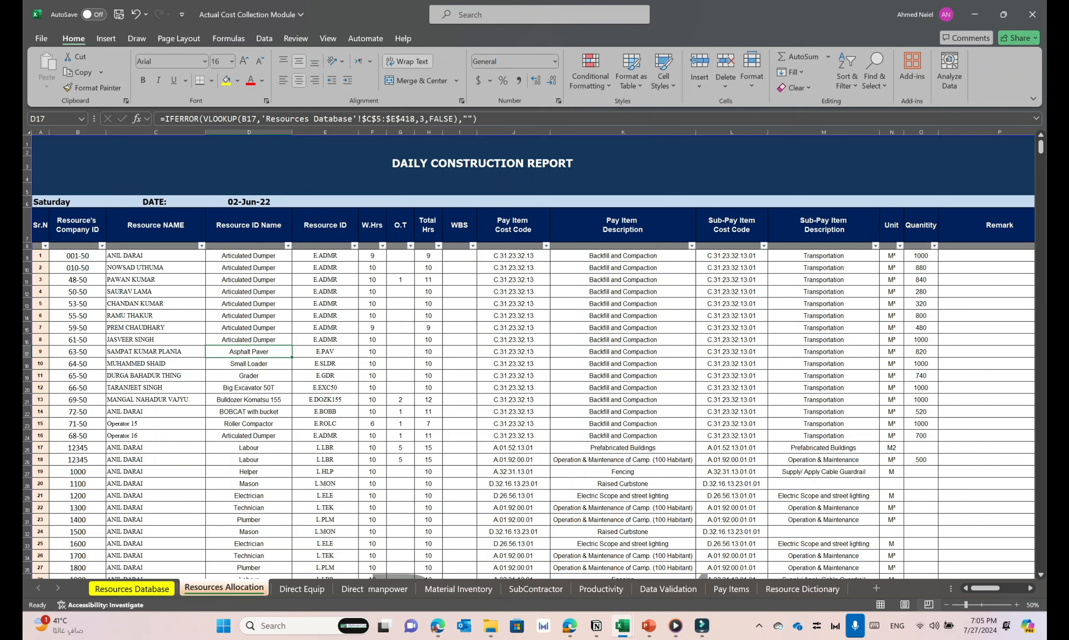
pyautogui.click(155, 375)
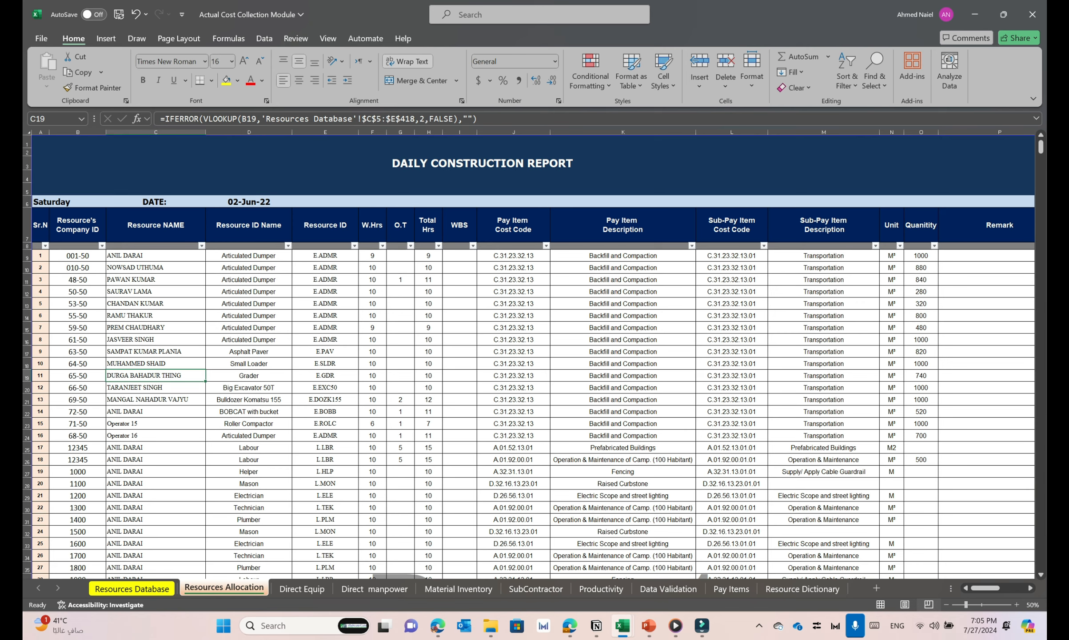
pyautogui.scroll(-1, 529, 355)
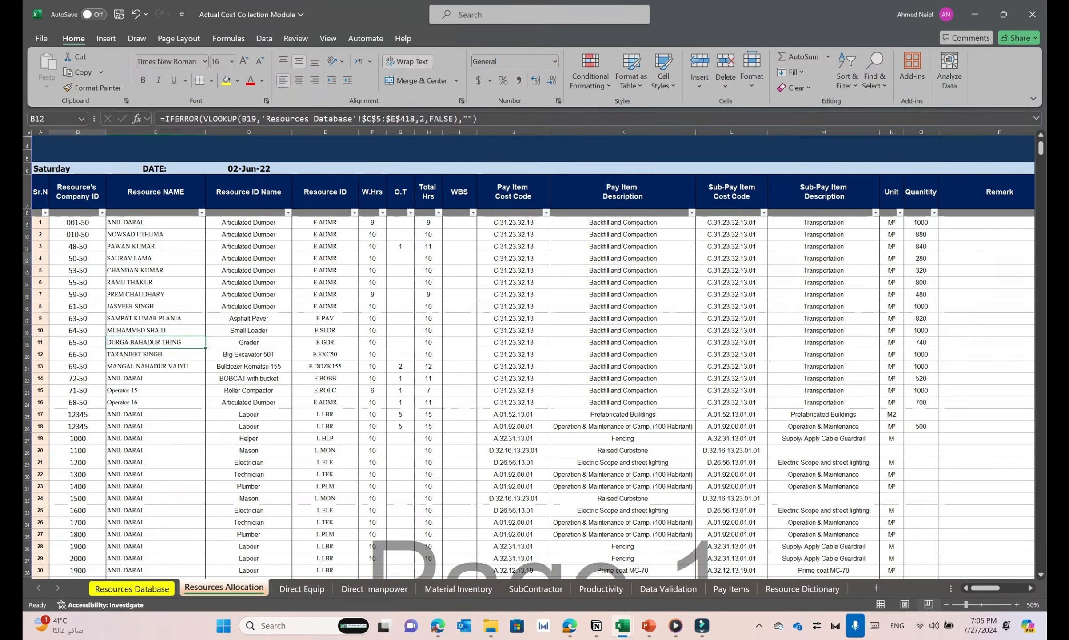
pyautogui.click(77, 258)
pyautogui.scroll(-3, 529, 355)
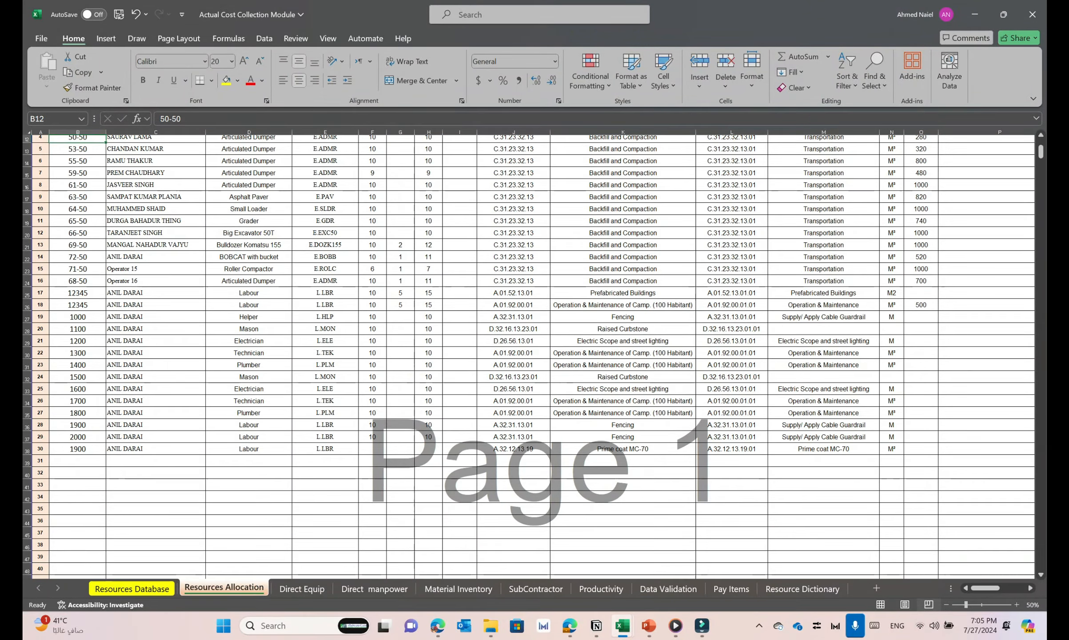
# Copy the last listed resource's company ID into the empty cell B39 below and check the looked-up resource name and ID name
pyautogui.click(77, 449)
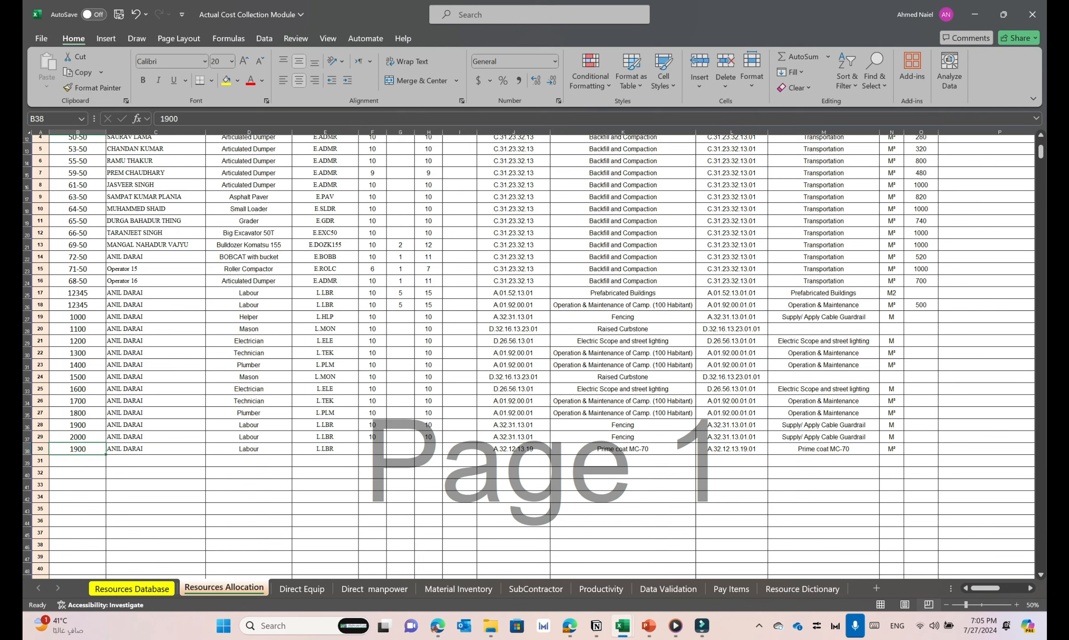
pyautogui.hotkey('ctrl', 'c')
pyautogui.press('Down')
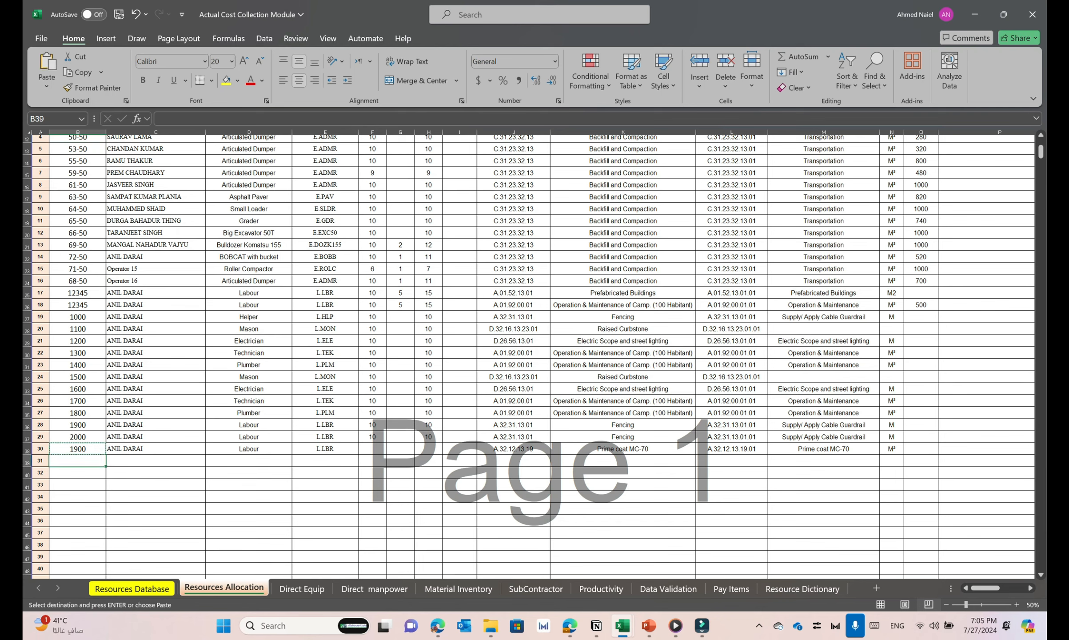
pyautogui.hotkey('ctrl', 'v')
pyautogui.press('Right')
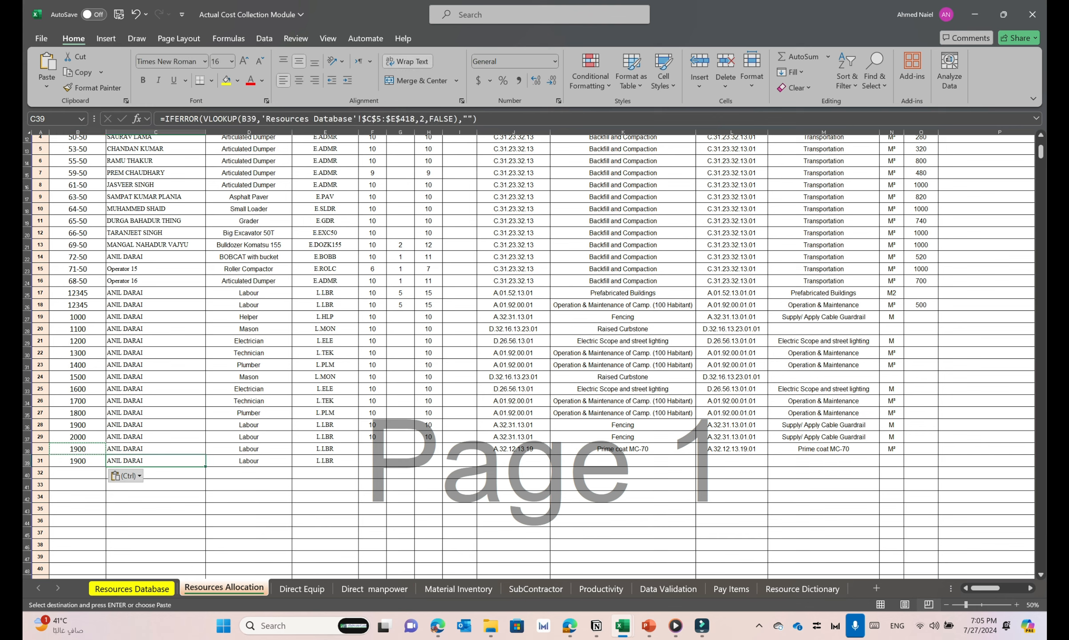
pyautogui.press('Right')
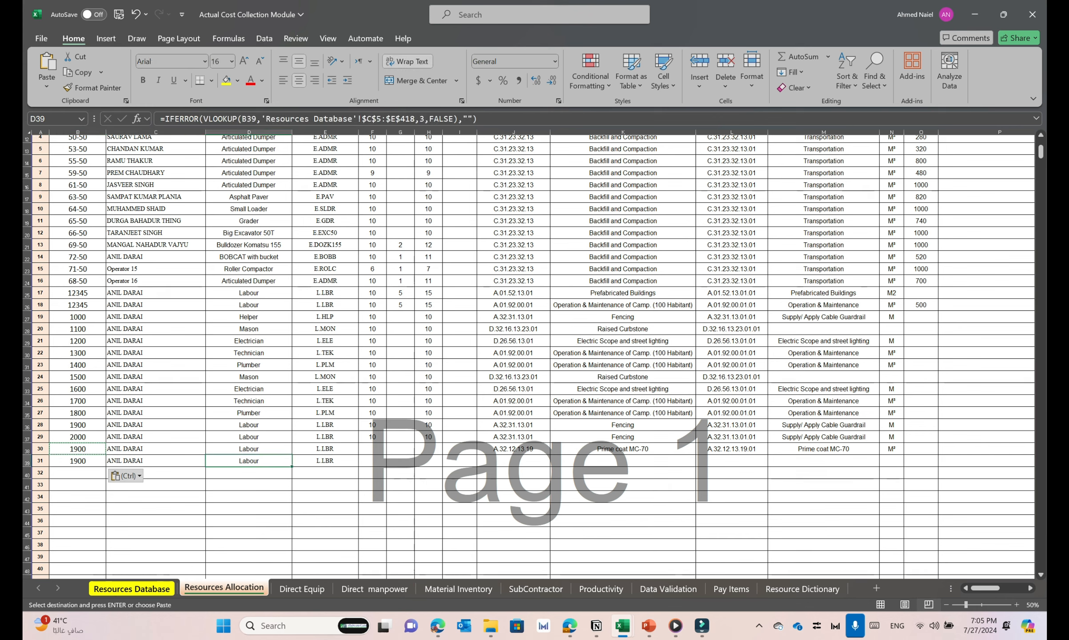
# Review the daily construction report and inspect the W.Hrs cells of the last two labour rows, 38 and 39
pyautogui.scroll(5, 529, 355)
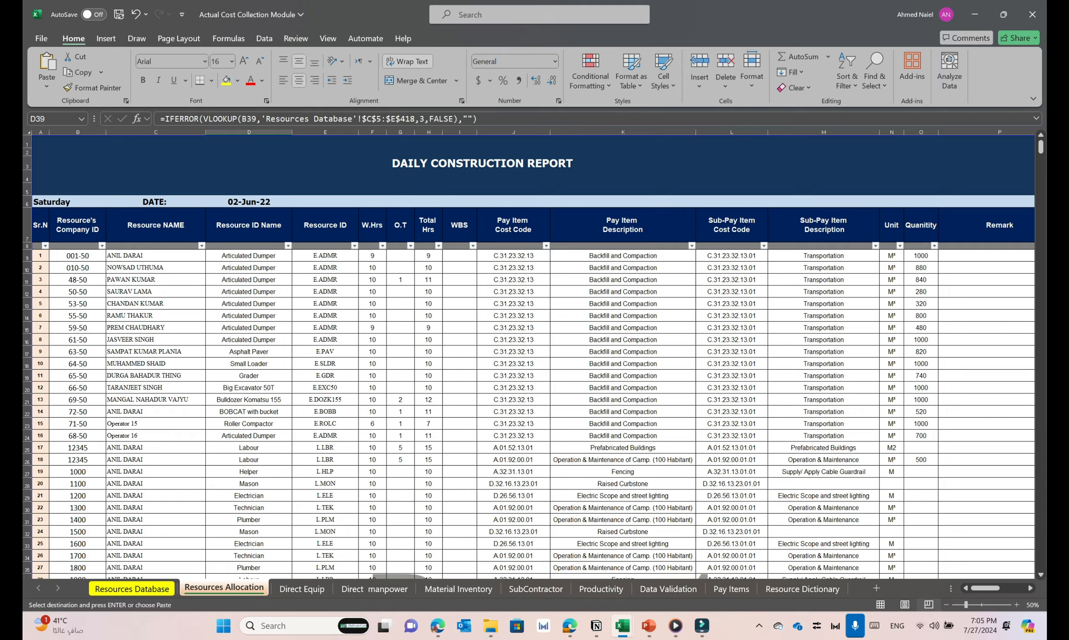
pyautogui.scroll(-3, 529, 355)
pyautogui.scroll(1, 529, 355)
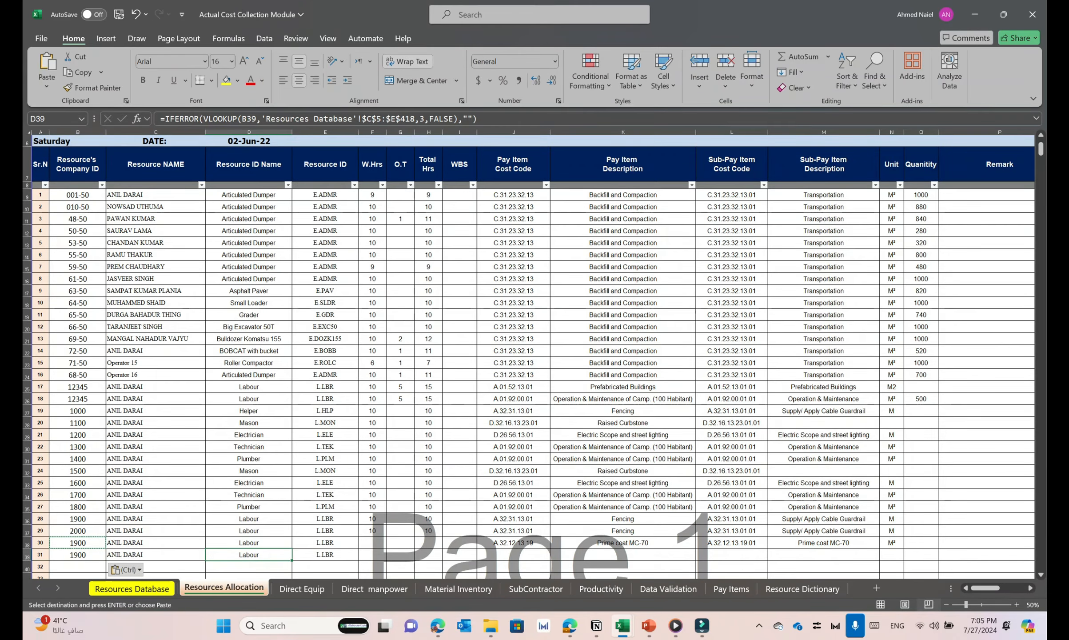
pyautogui.click(372, 543)
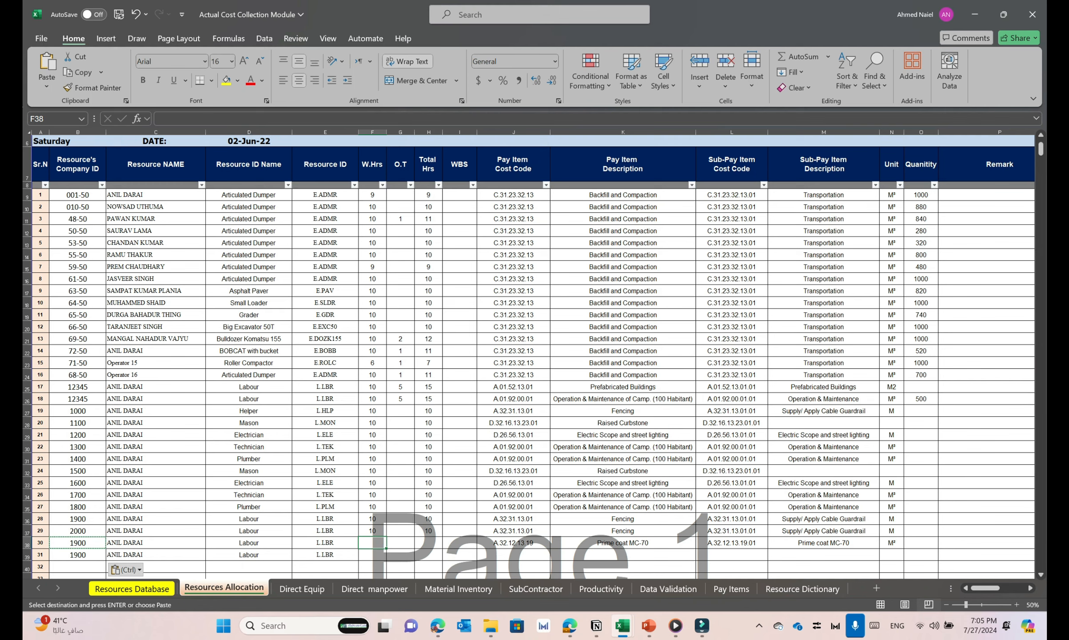
pyautogui.hotkey('shift', 'Down')
pyautogui.scroll(-2, 533, 356)
# In row 39, choose pay item cost code A.32.12.19.01 and sub-pay item cost code A.32.12.19.01.01
pyautogui.click(514, 489)
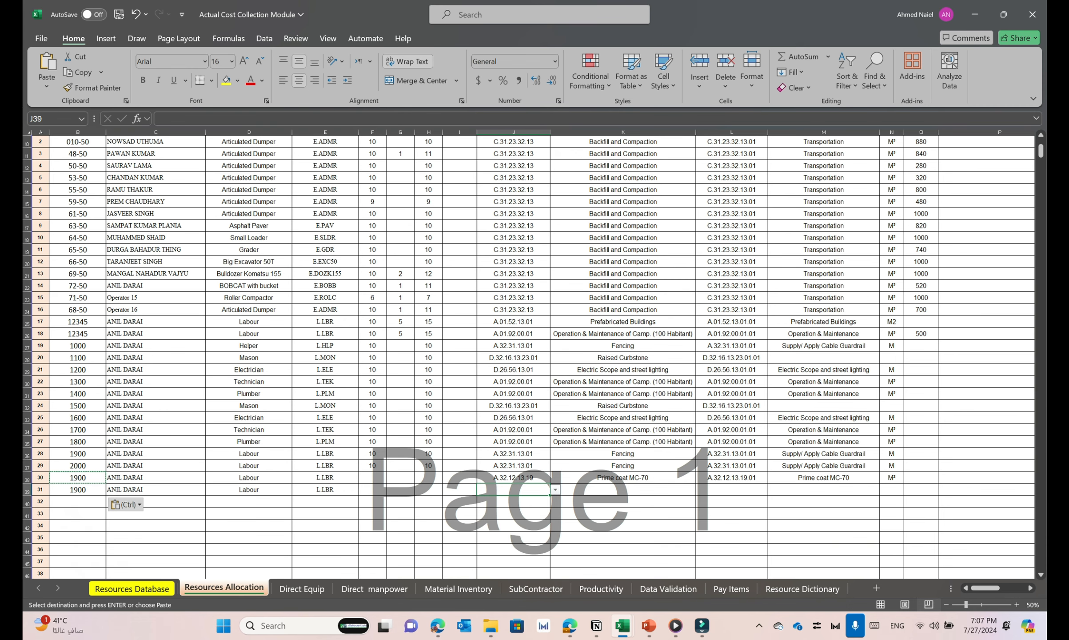
pyautogui.click(555, 489)
pyautogui.click(514, 467)
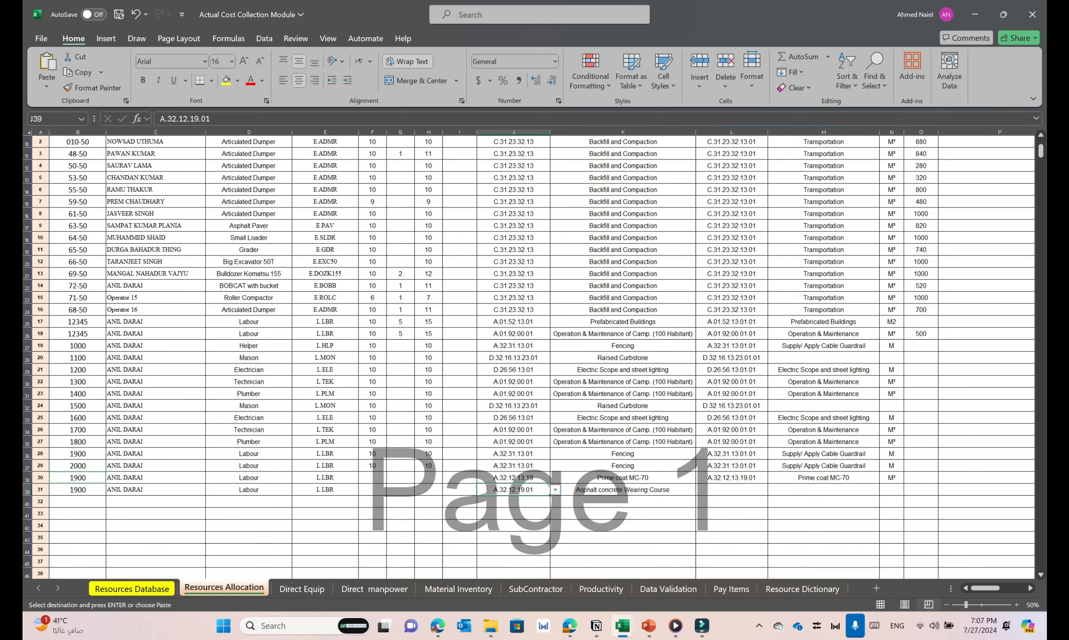
pyautogui.click(732, 490)
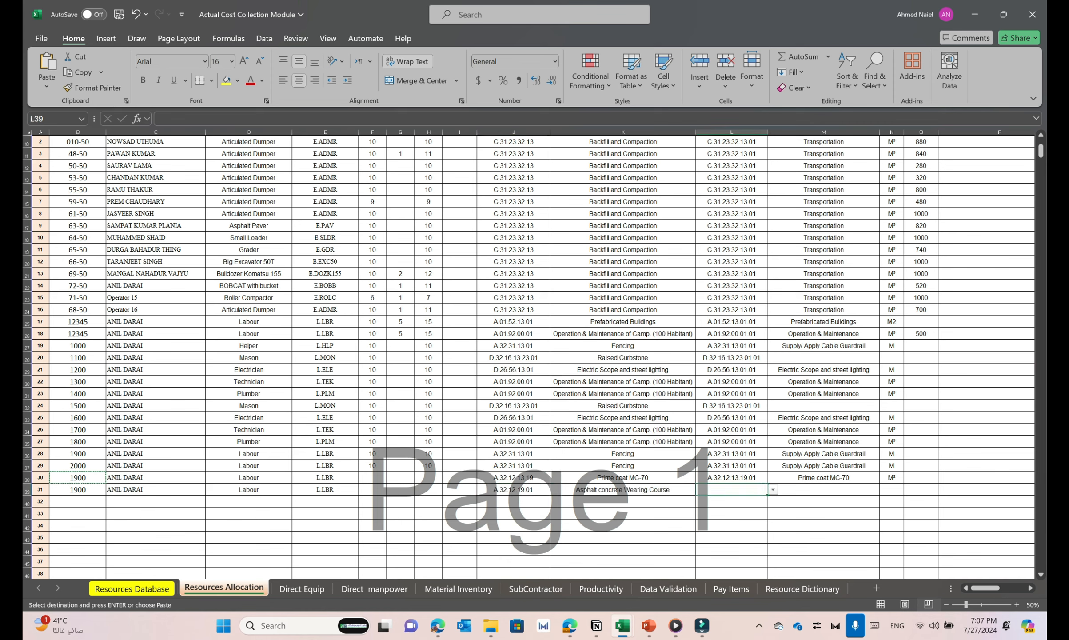
pyautogui.click(772, 489)
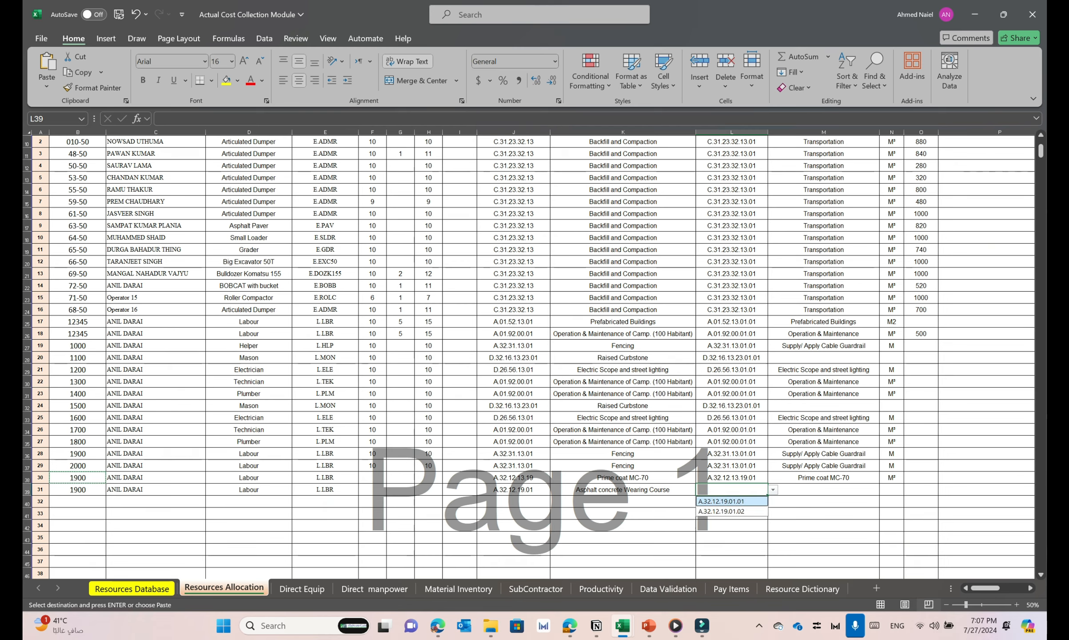
pyautogui.click(731, 500)
# Examine the sub-pay item description, unit and quantity columns, and look back over the whole daily construction report
pyautogui.hscroll(5, 529, 355)
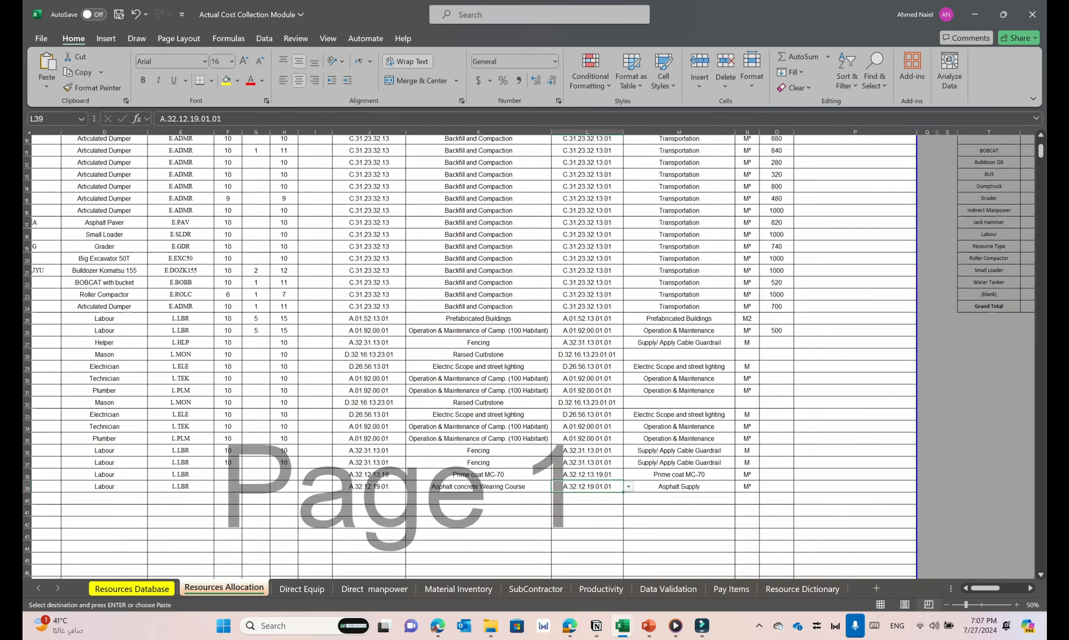
pyautogui.click(776, 444)
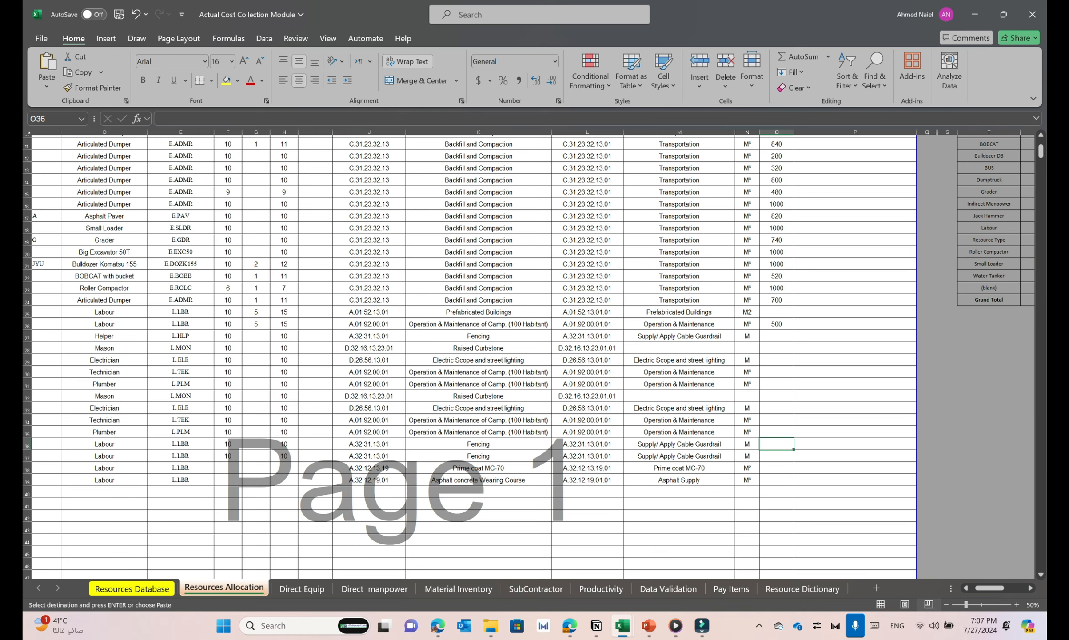
pyautogui.scroll(2, 528, 355)
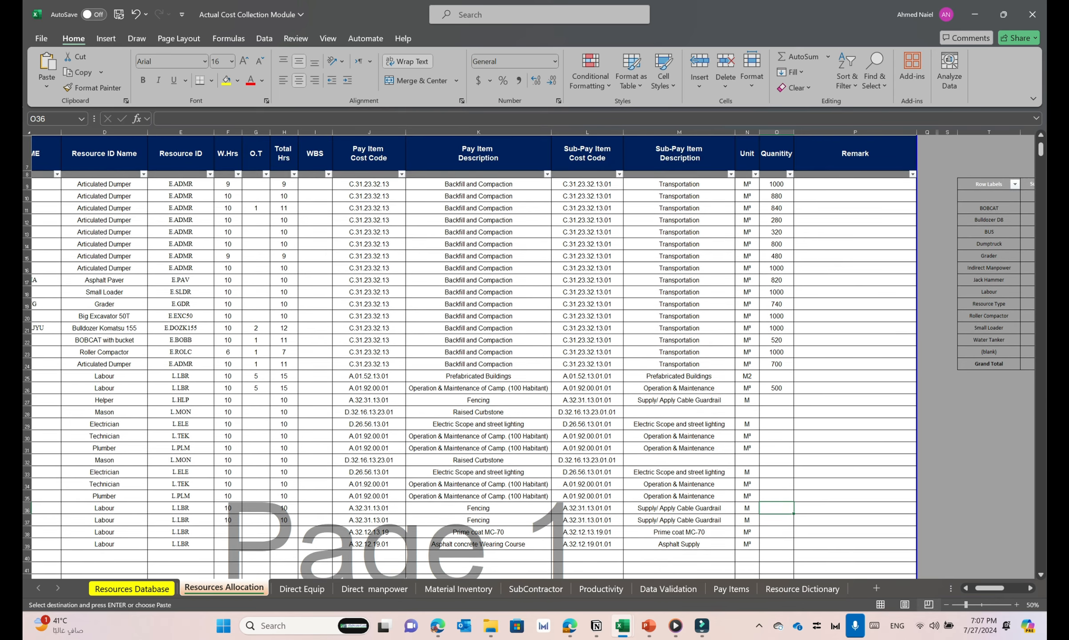
pyautogui.scroll(-2, 528, 355)
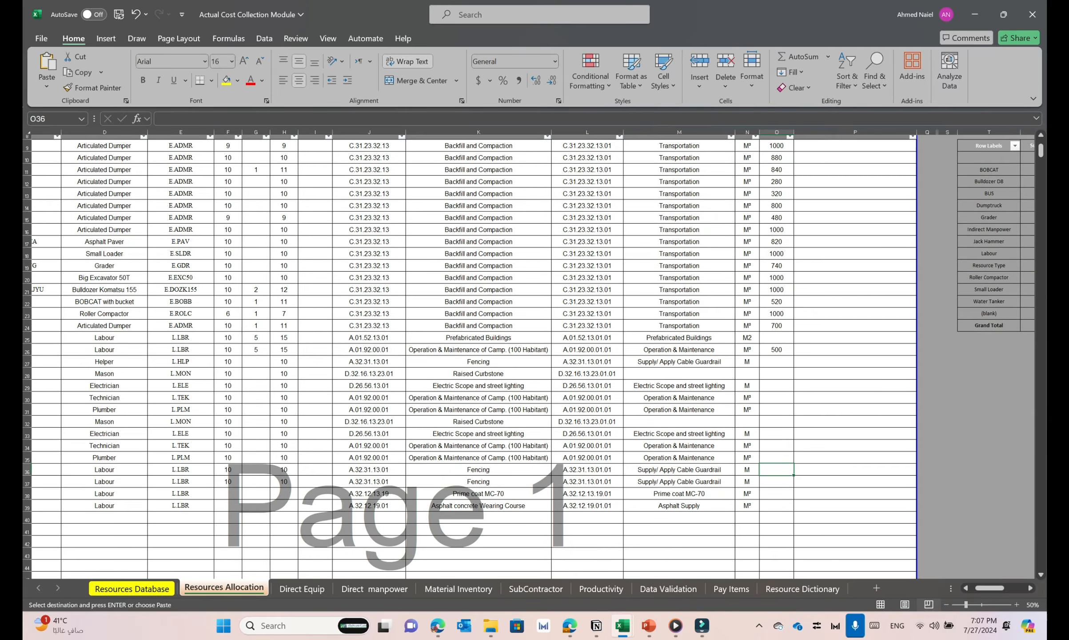
pyautogui.scroll(-2, 528, 356)
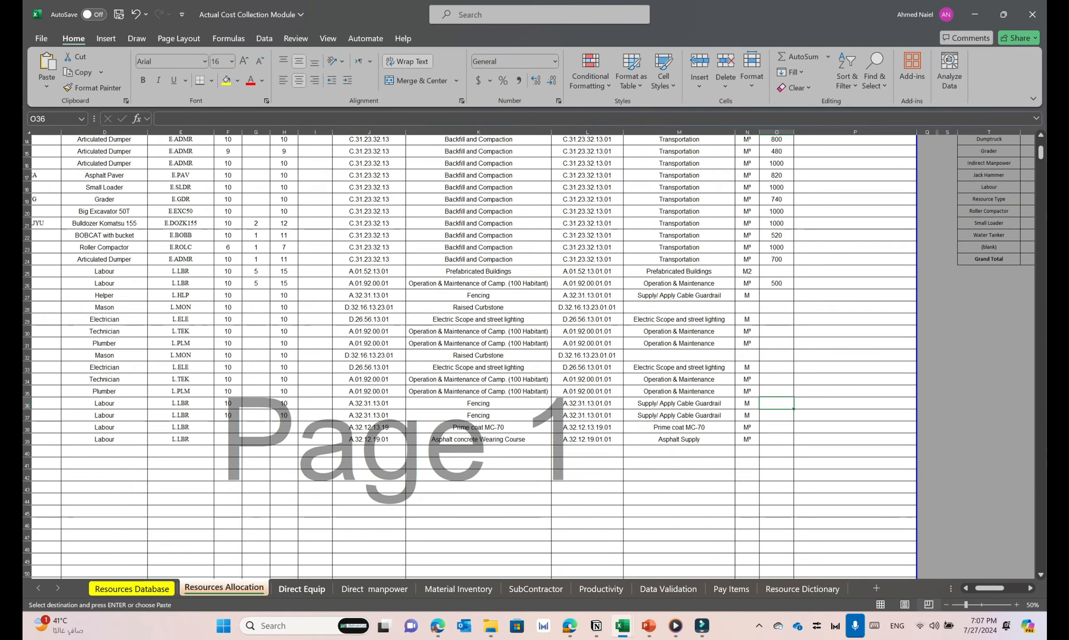
pyautogui.scroll(5, 529, 355)
pyautogui.hscroll(-1, 529, 355)
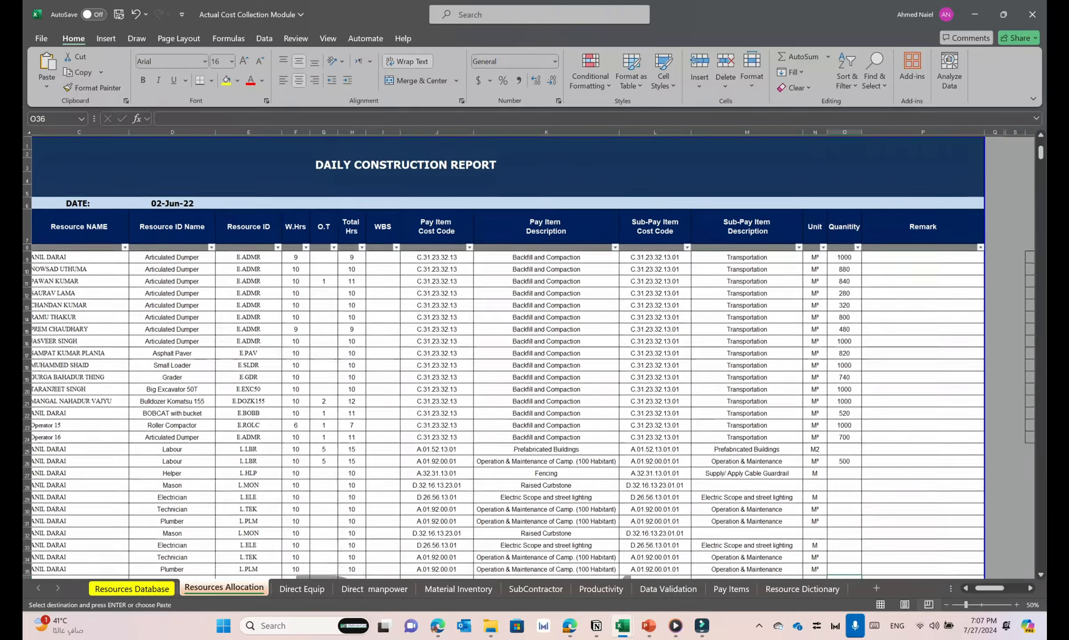
pyautogui.scroll(-1, 529, 356)
pyautogui.hscroll(-1, 528, 355)
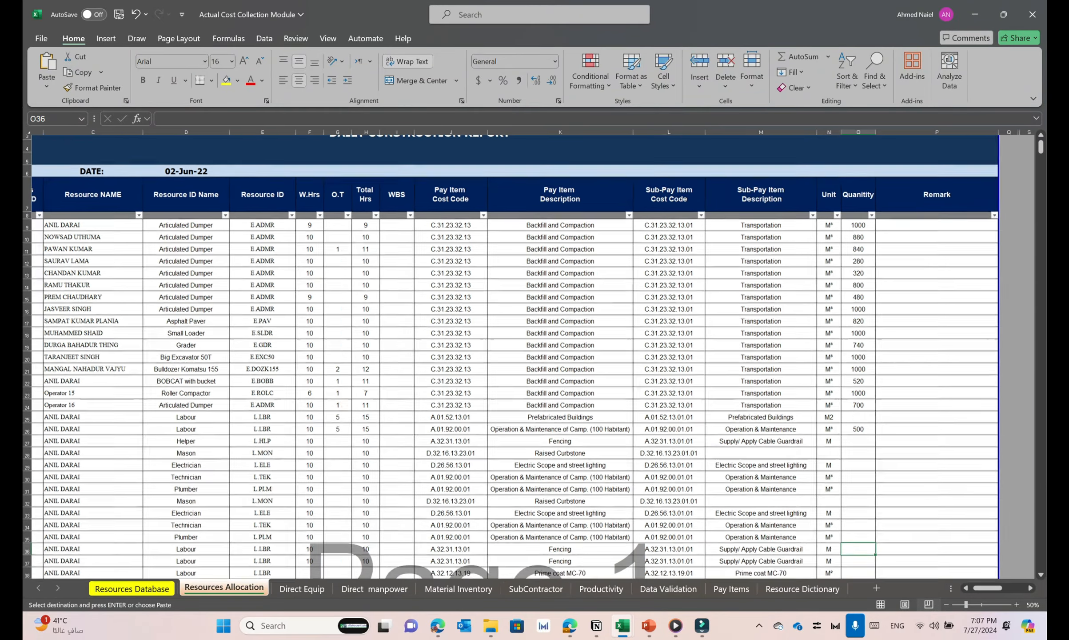
pyautogui.hscroll(-1, 529, 356)
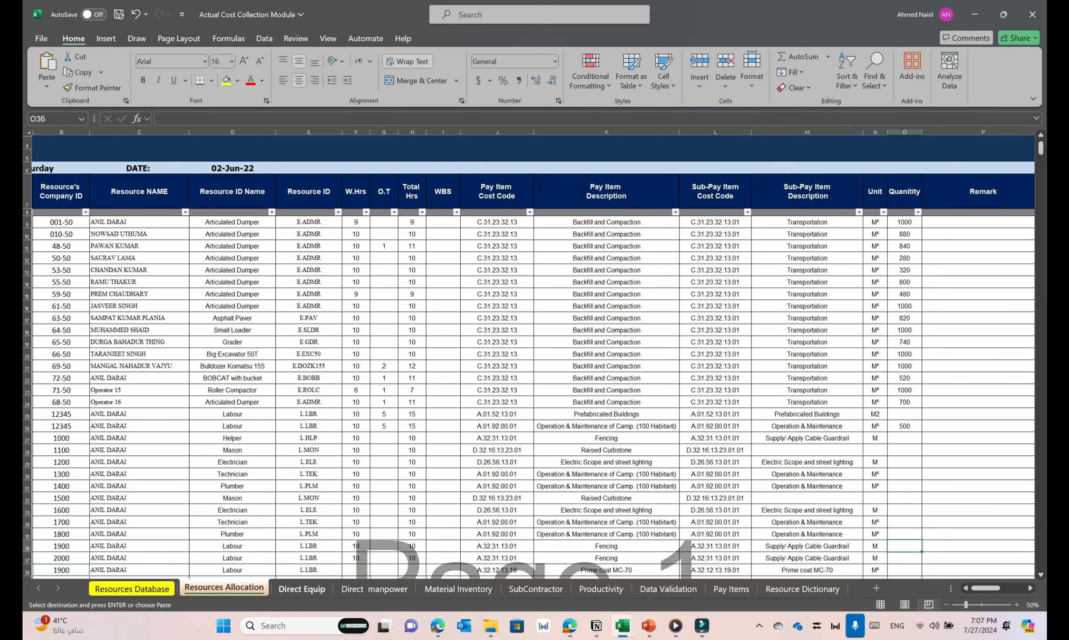
# Go to the Direct Equip sheet and examine its Equipment Category and W. Hrs columns, including the working-hours formula
pyautogui.hotkey('ctrl', 'pagedown')
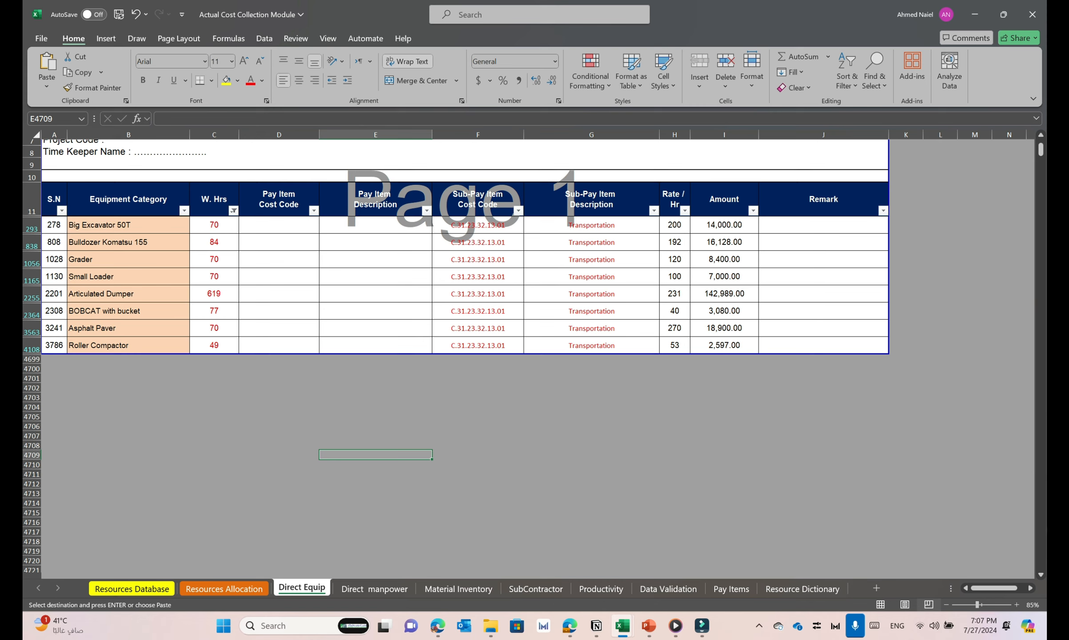
pyautogui.moveTo(128, 224); pyautogui.dragTo(129, 345)
pyautogui.hotkey('ctrl', 'v')
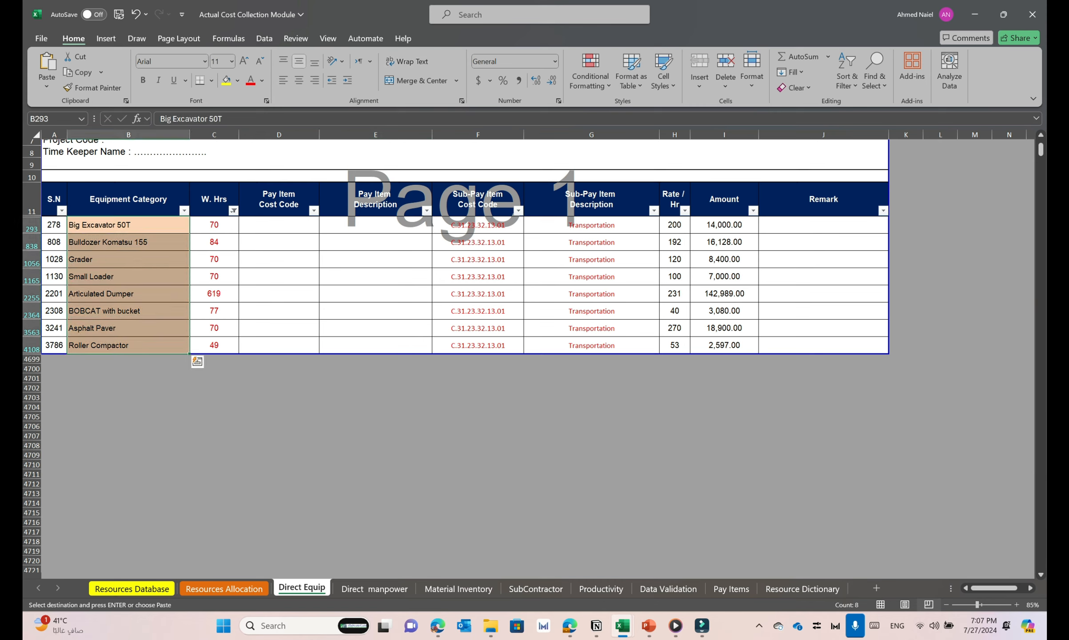
pyautogui.moveTo(214, 224); pyautogui.dragTo(214, 345)
pyautogui.hotkey('ctrl', 'v')
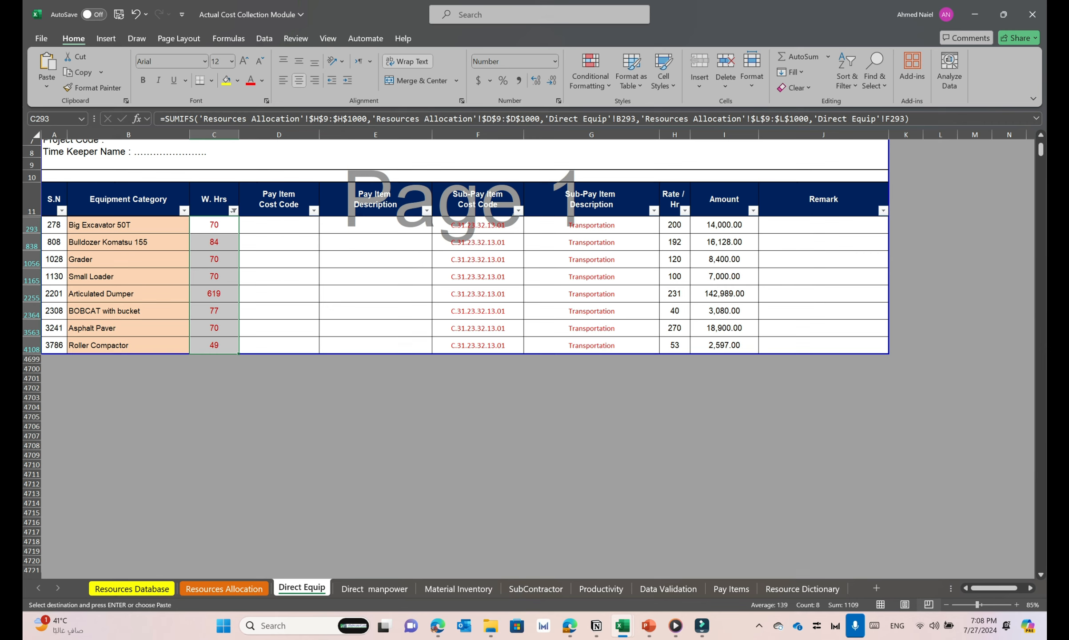
# Examine the equipment rows' sub-pay item cost codes and the formulas behind the Rate / Hr and Amount columns
pyautogui.moveTo(477, 225); pyautogui.dragTo(477, 345)
pyautogui.hotkey('ctrl', 'v')
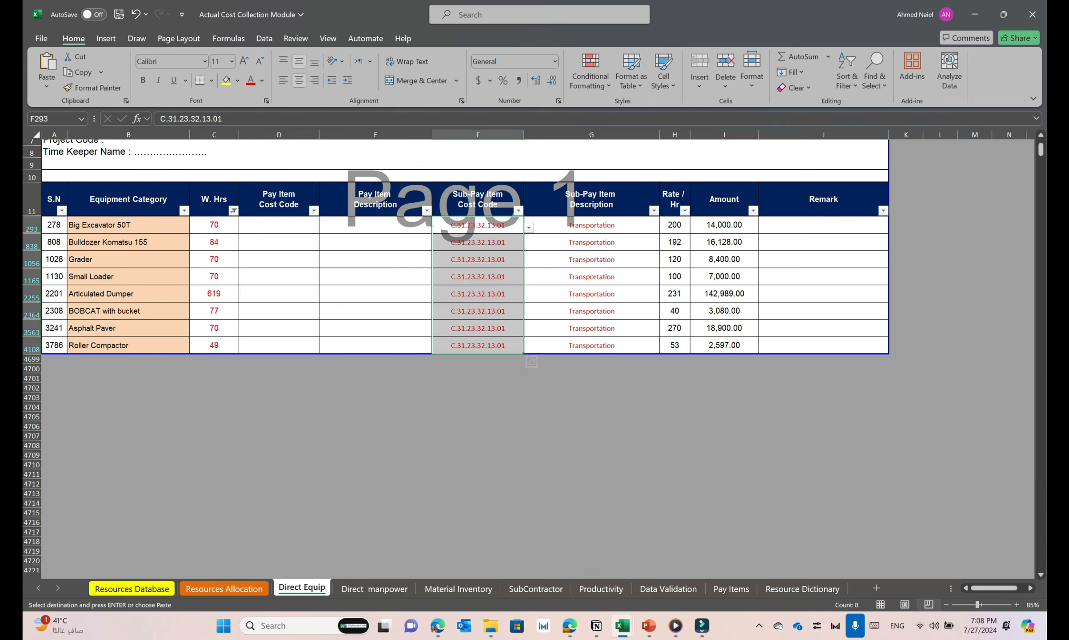
pyautogui.click(675, 242)
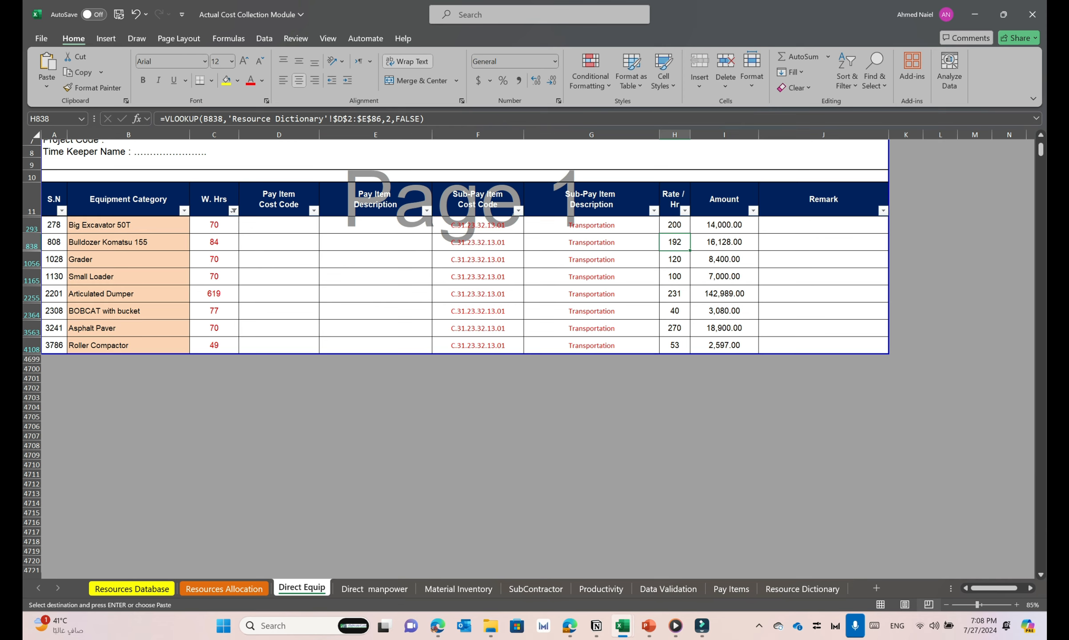
pyautogui.moveTo(724, 225); pyautogui.dragTo(724, 345)
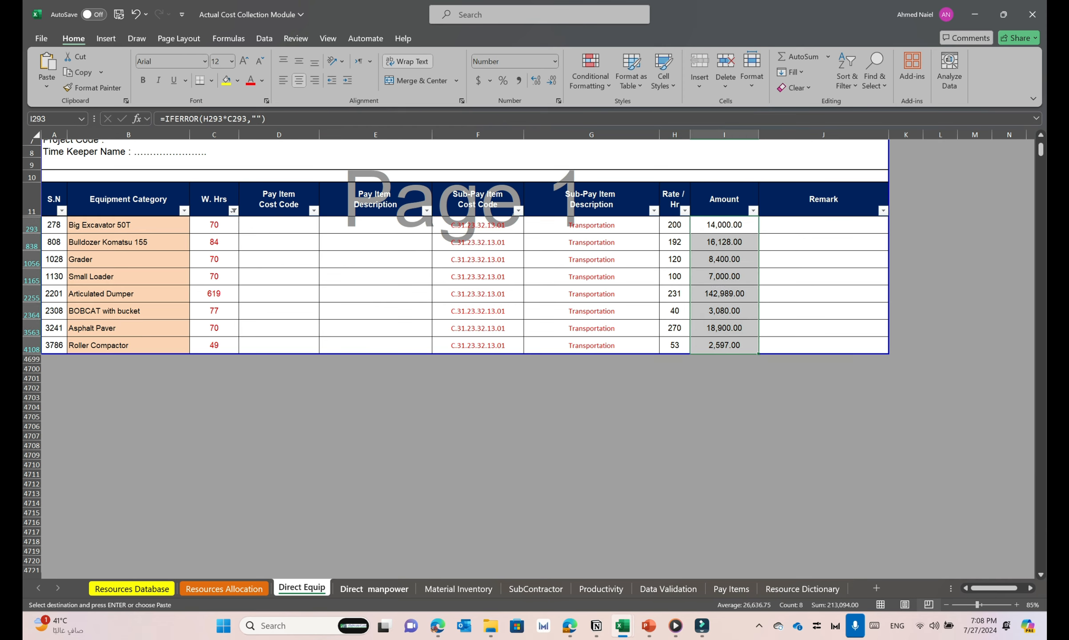
# Open the Direct manpower sheet and examine its W. Hrs, Sub-Pay Item Cost Code and Rate / Hr columns and the first labour row's hours formula
pyautogui.click(374, 589)
pyautogui.hotkey('ctrl', 'v')
pyautogui.scroll(-1, 425, 359)
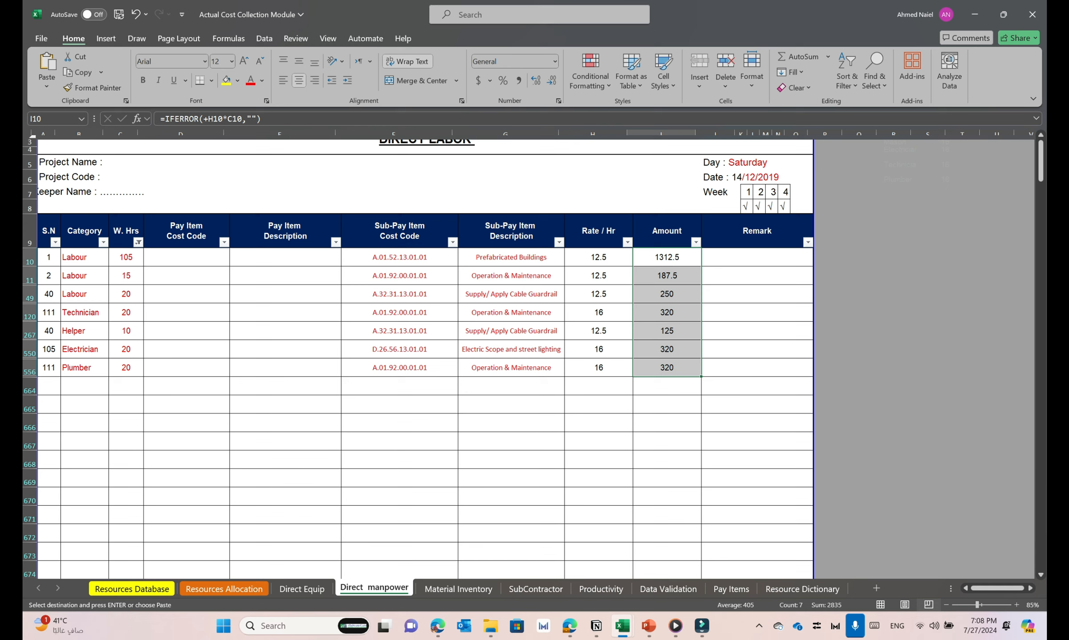
pyautogui.moveTo(125, 230); pyautogui.dragTo(126, 334)
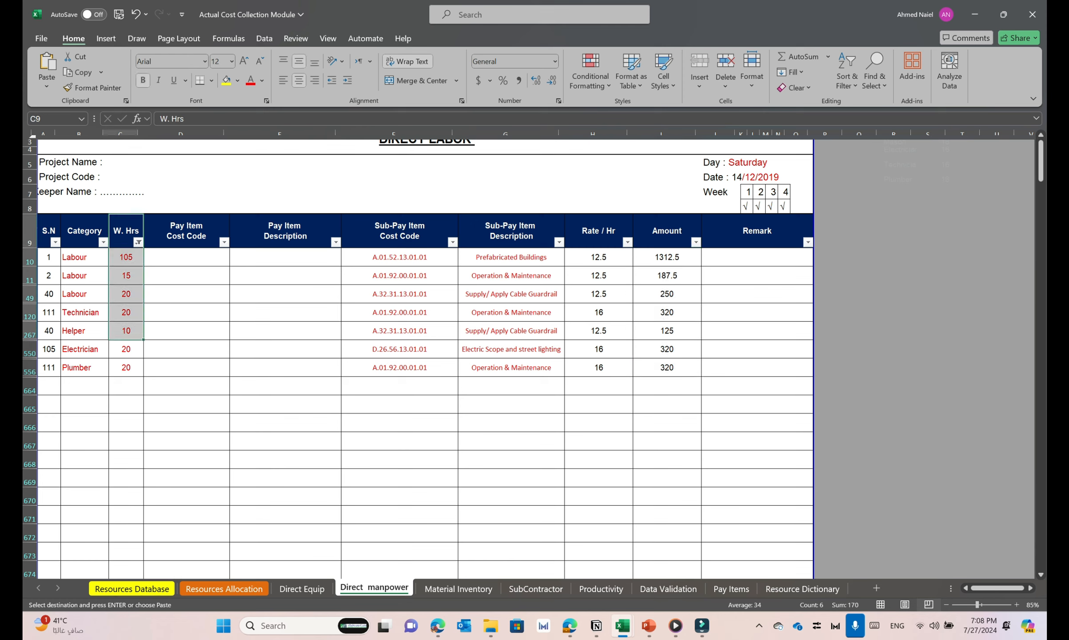
pyautogui.moveTo(399, 230); pyautogui.dragTo(399, 349)
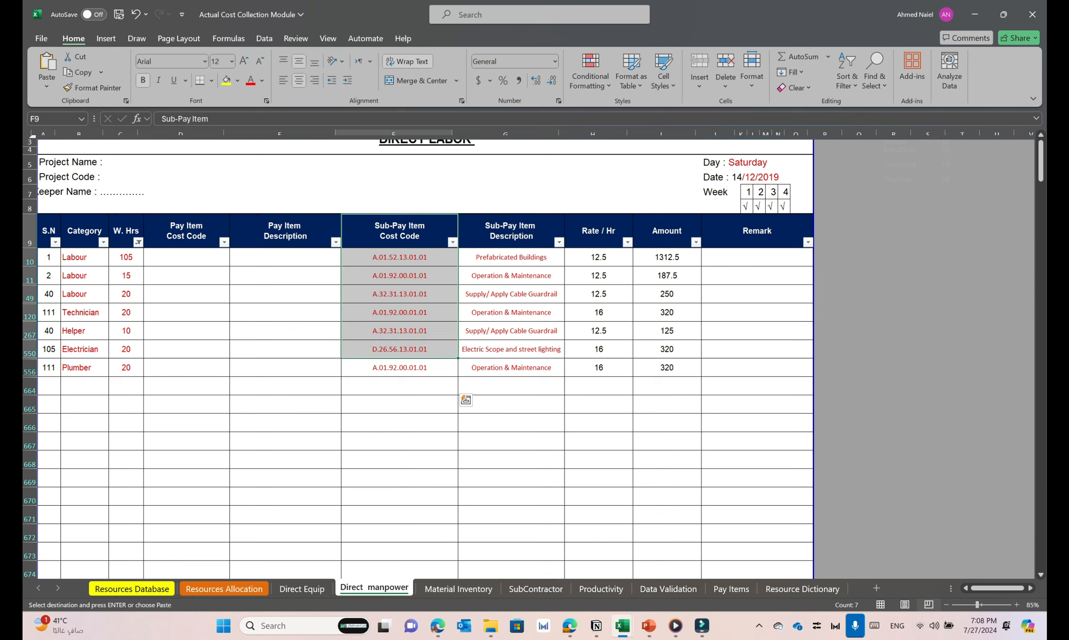
pyautogui.moveTo(598, 231); pyautogui.dragTo(598, 349)
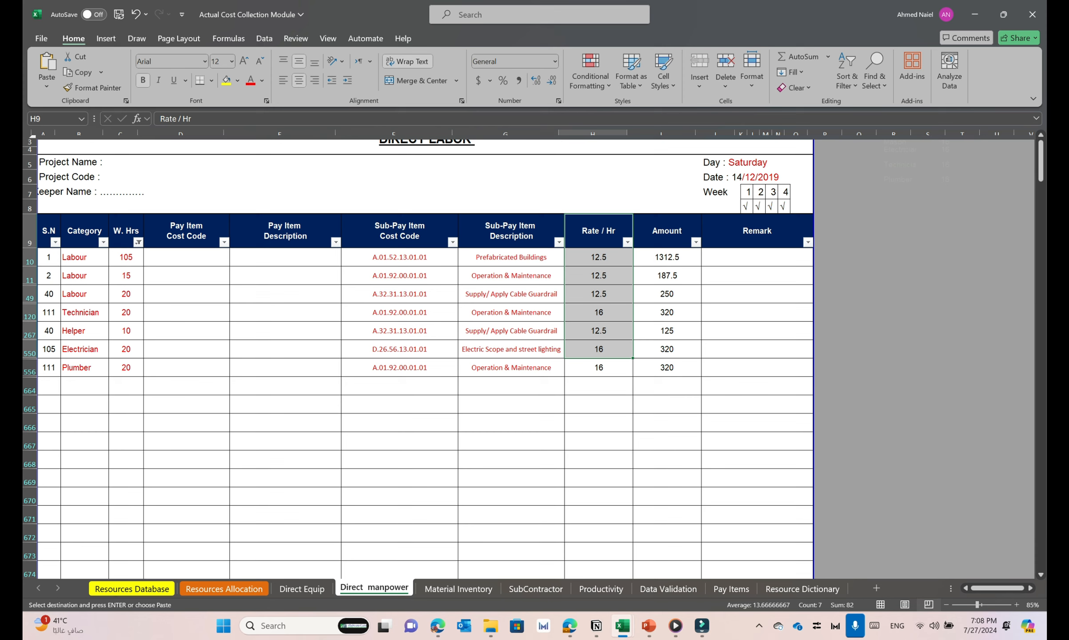
pyautogui.click(126, 257)
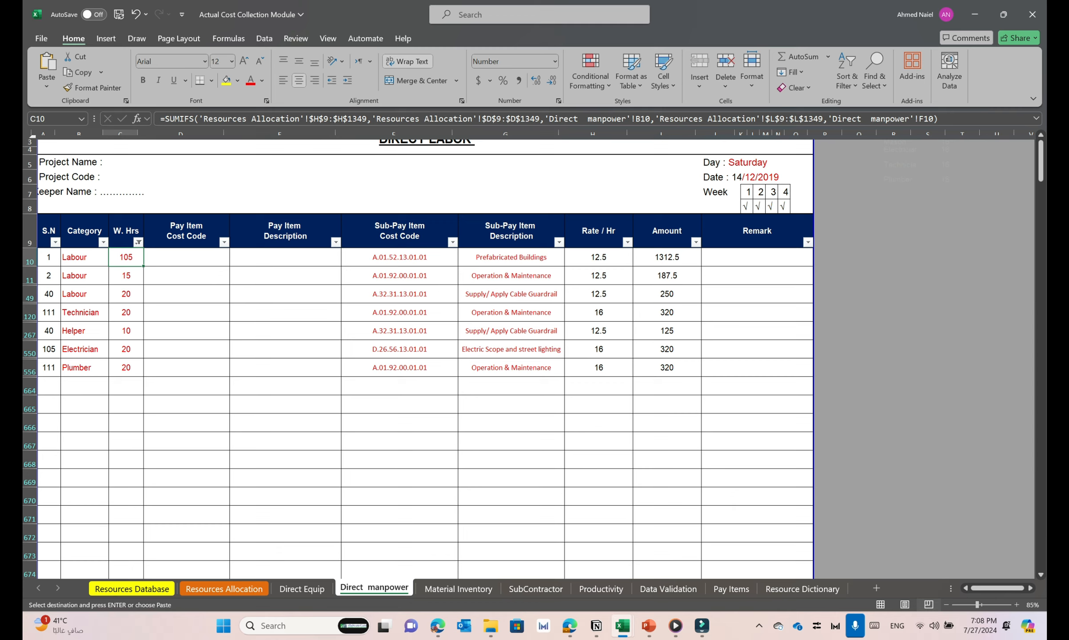
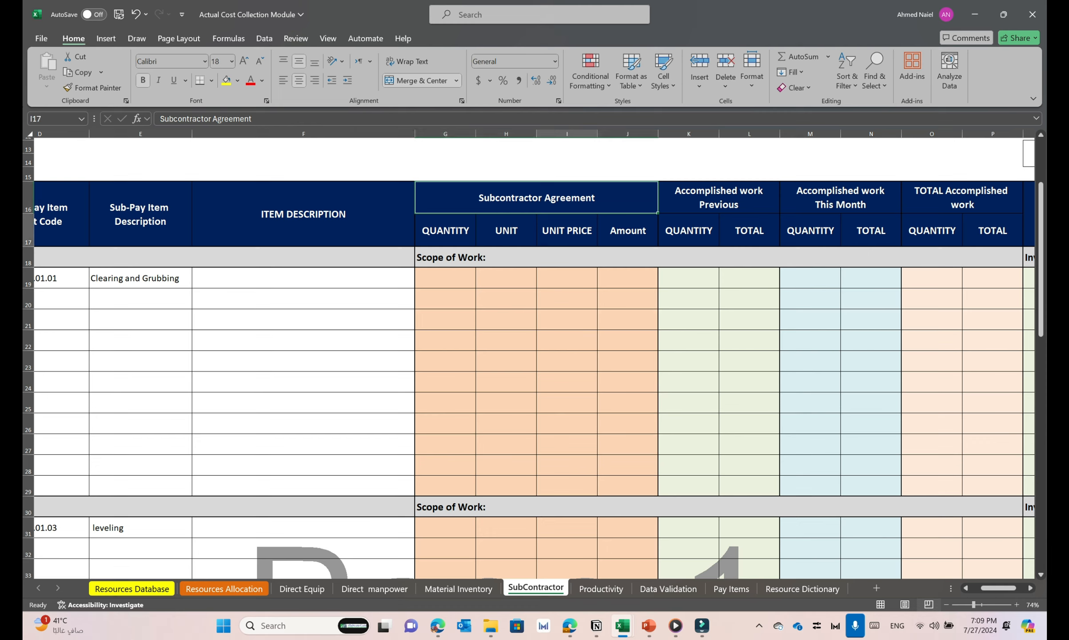
# Examine the SubContractor sheet's agreement quantity, unit, unit price and amount columns and its previous, this-month and total accomplished work columns
pyautogui.click(627, 231)
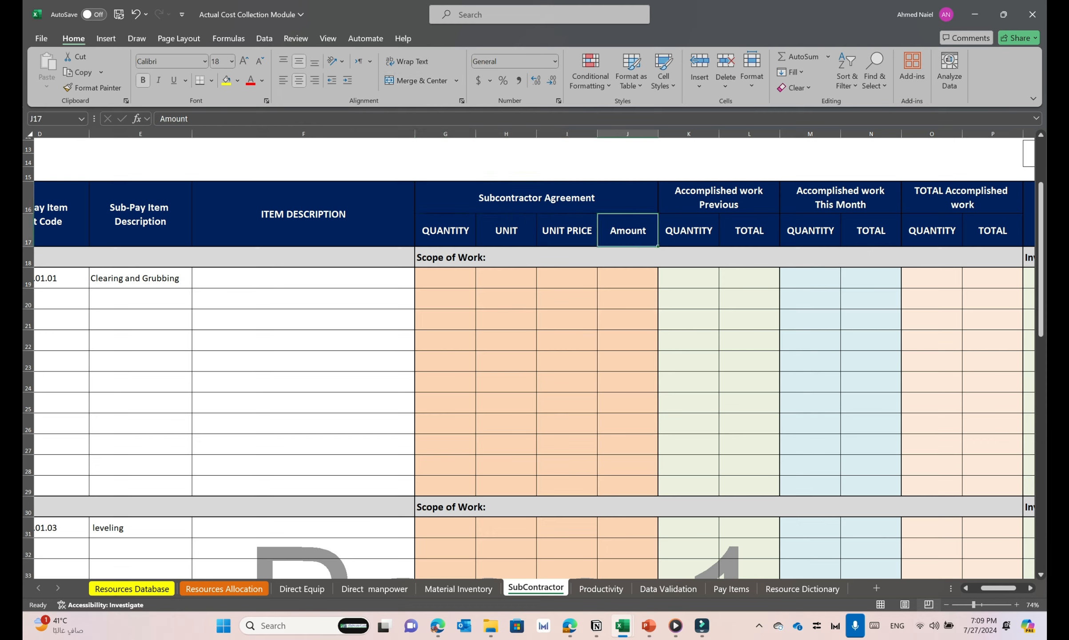
pyautogui.moveTo(628, 277); pyautogui.dragTo(445, 465)
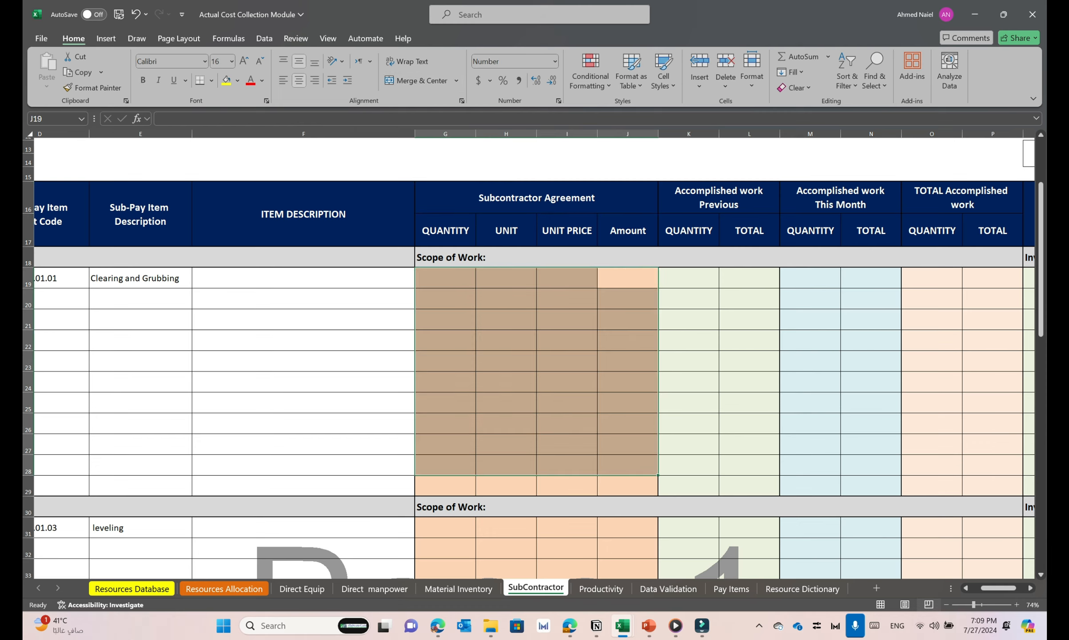
pyautogui.hscroll(3, 534, 355)
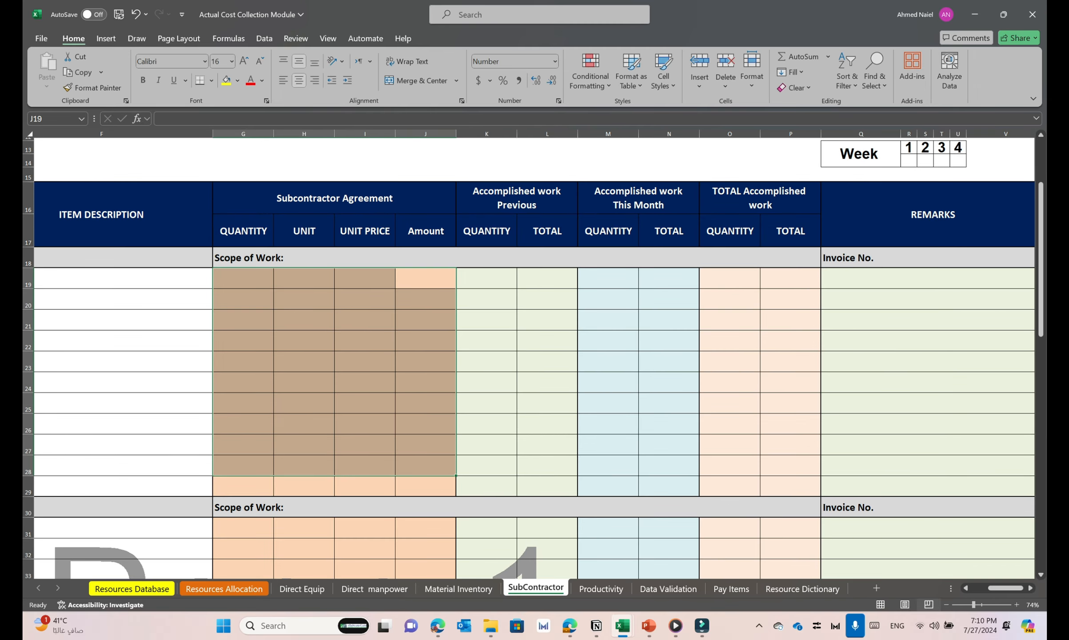
pyautogui.hscroll(1, 533, 355)
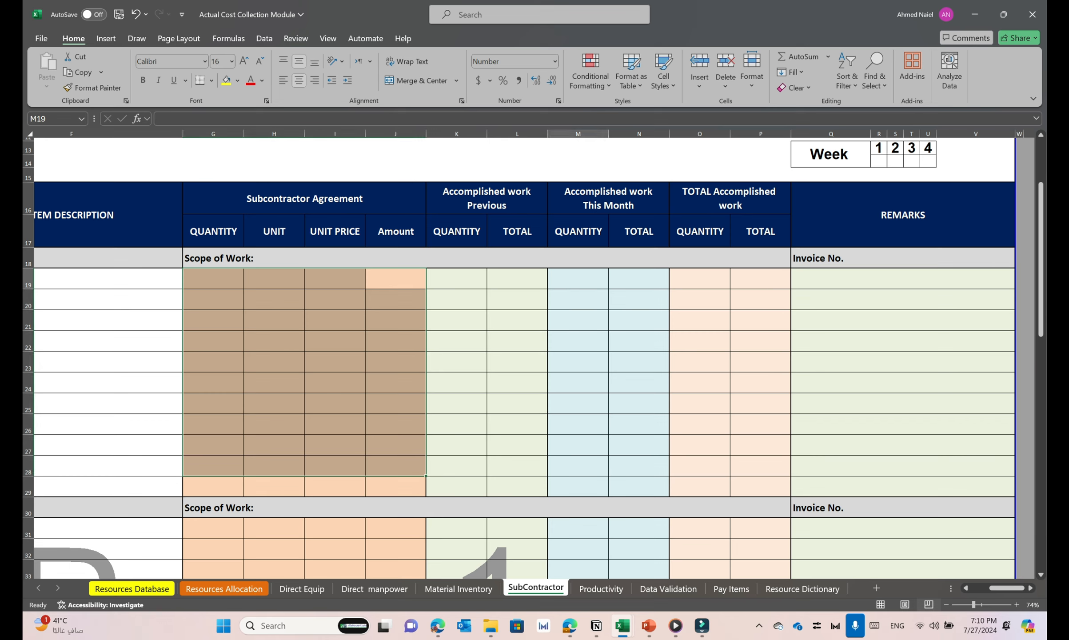
pyautogui.click(578, 279)
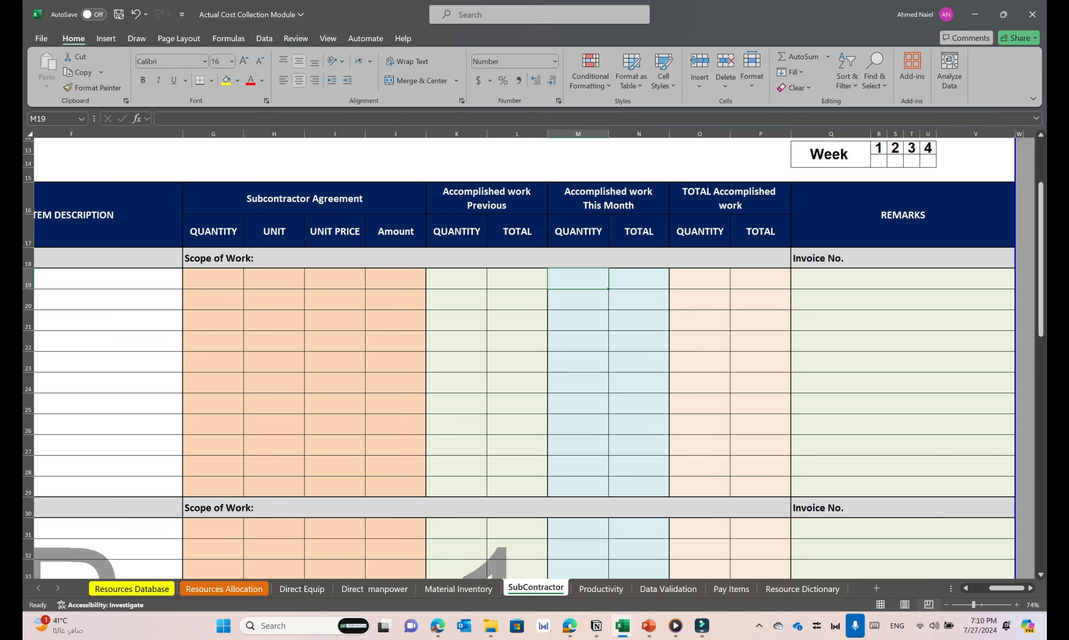
pyautogui.hscroll(-3, 534, 356)
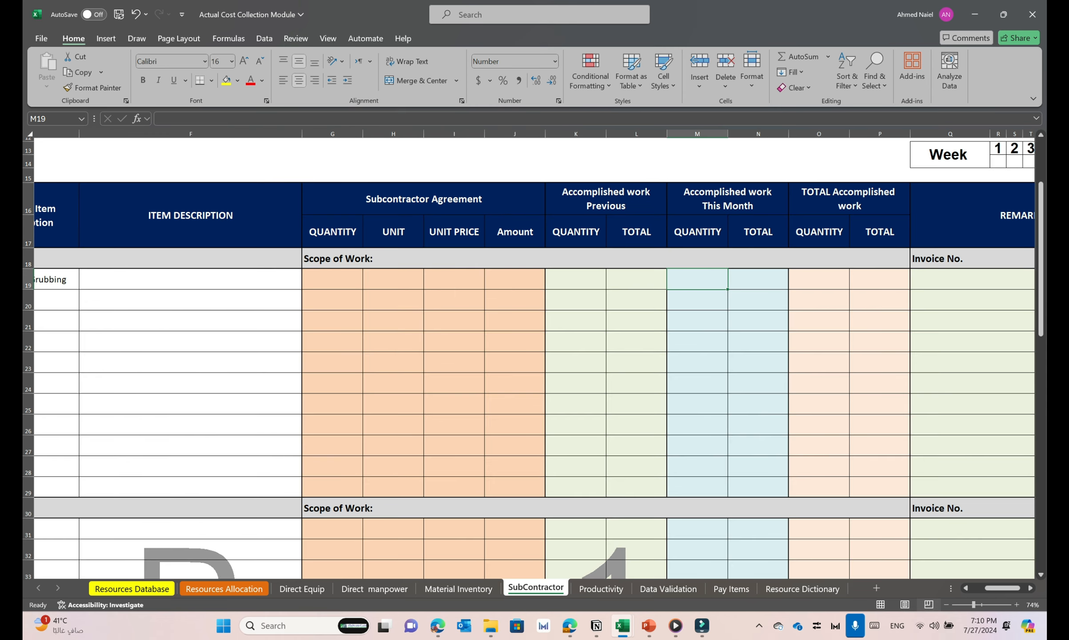
pyautogui.hscroll(-1, 533, 356)
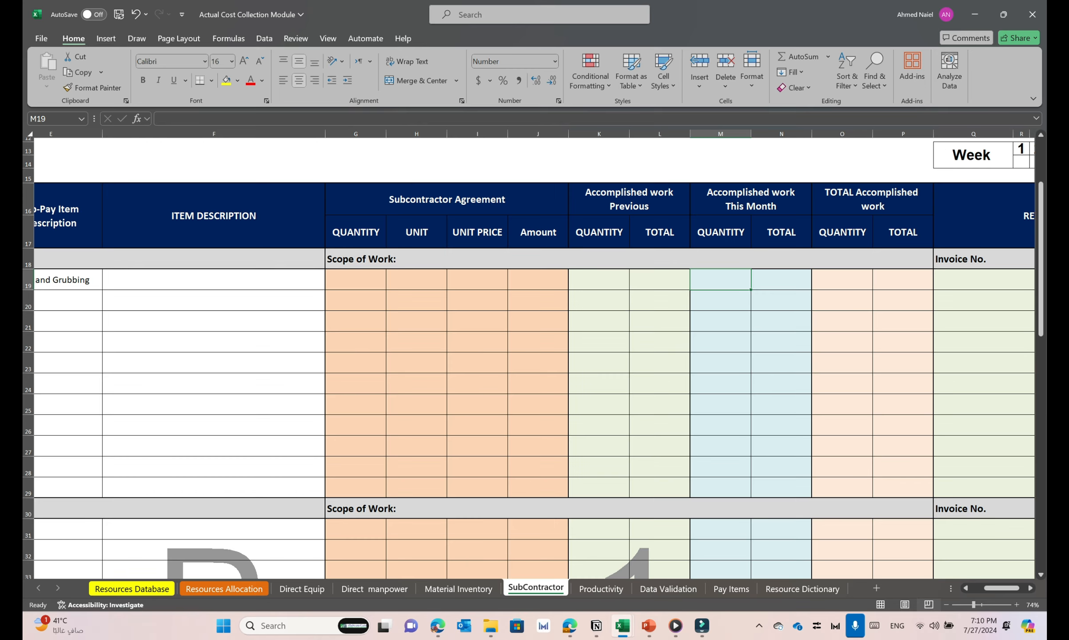
pyautogui.hscroll(3, 533, 355)
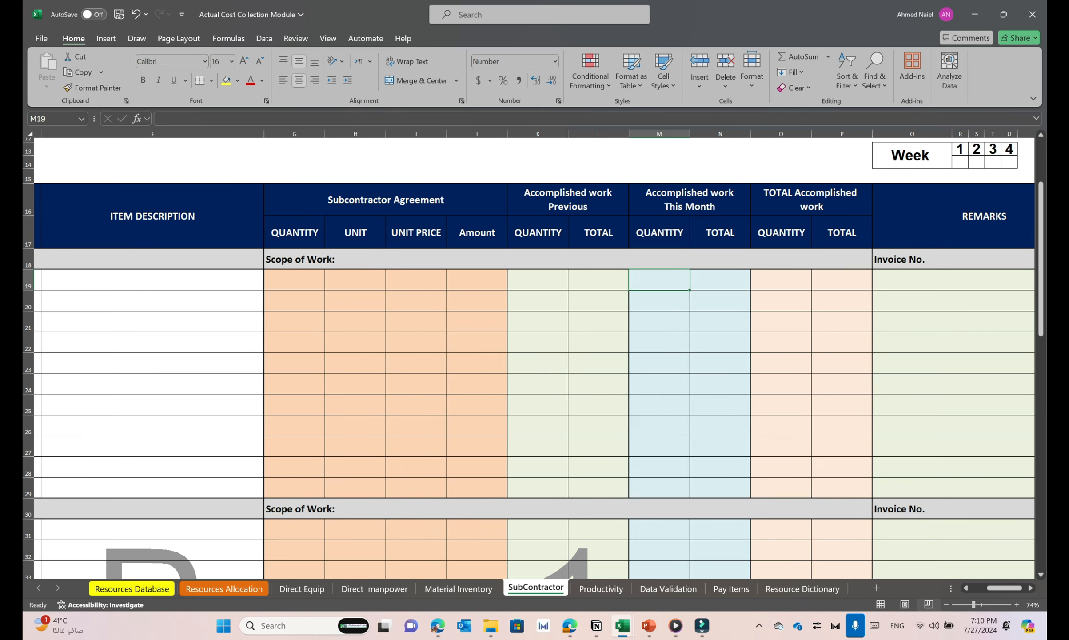
pyautogui.hscroll(-3, 533, 355)
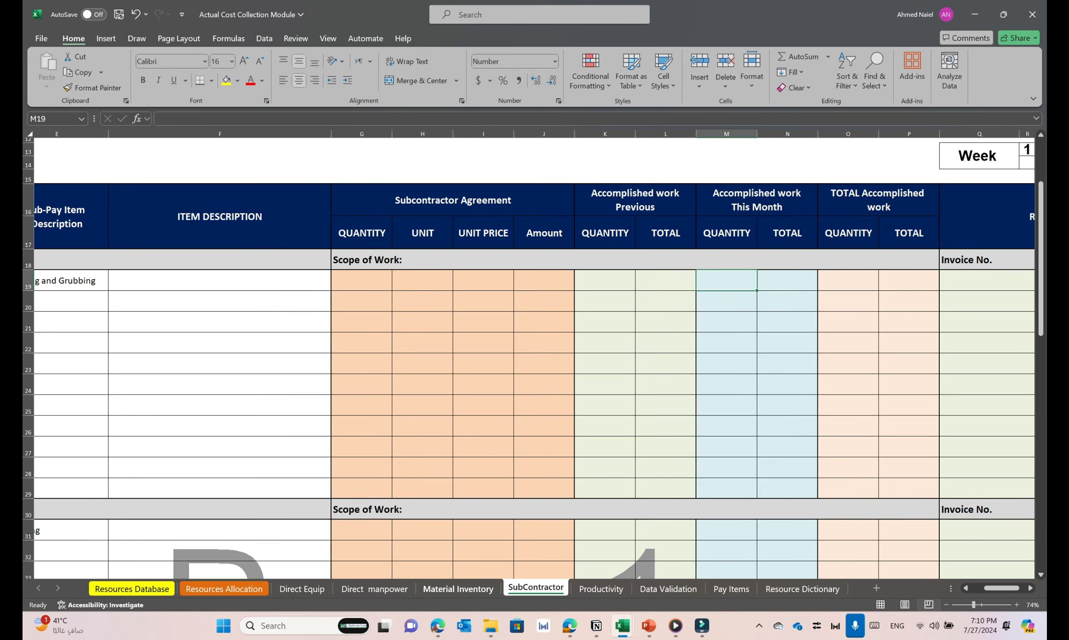
# Open the Material Inventory sheet and examine the columns of the Store Issued Materials monthly report
pyautogui.click(457, 588)
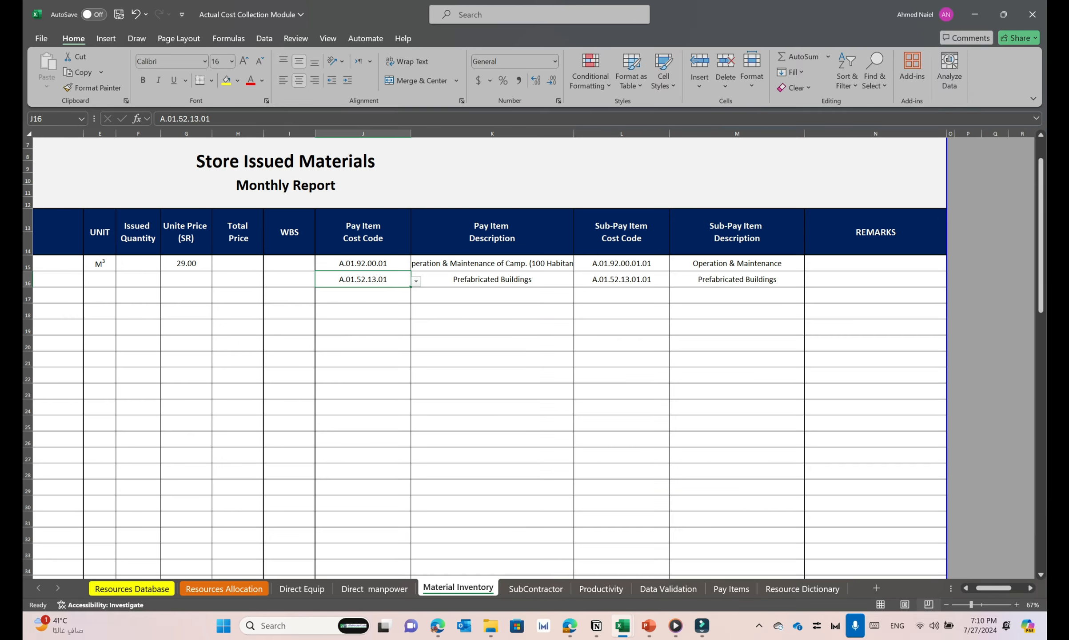
pyautogui.hscroll(-3, 529, 355)
pyautogui.scroll(-1, 528, 356)
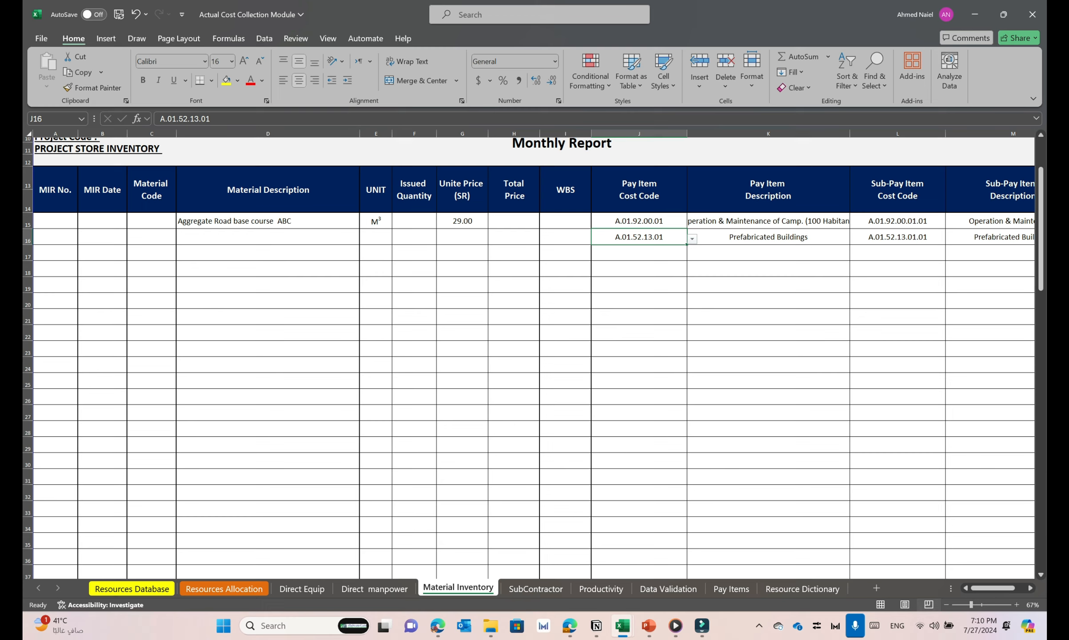
pyautogui.click(565, 349)
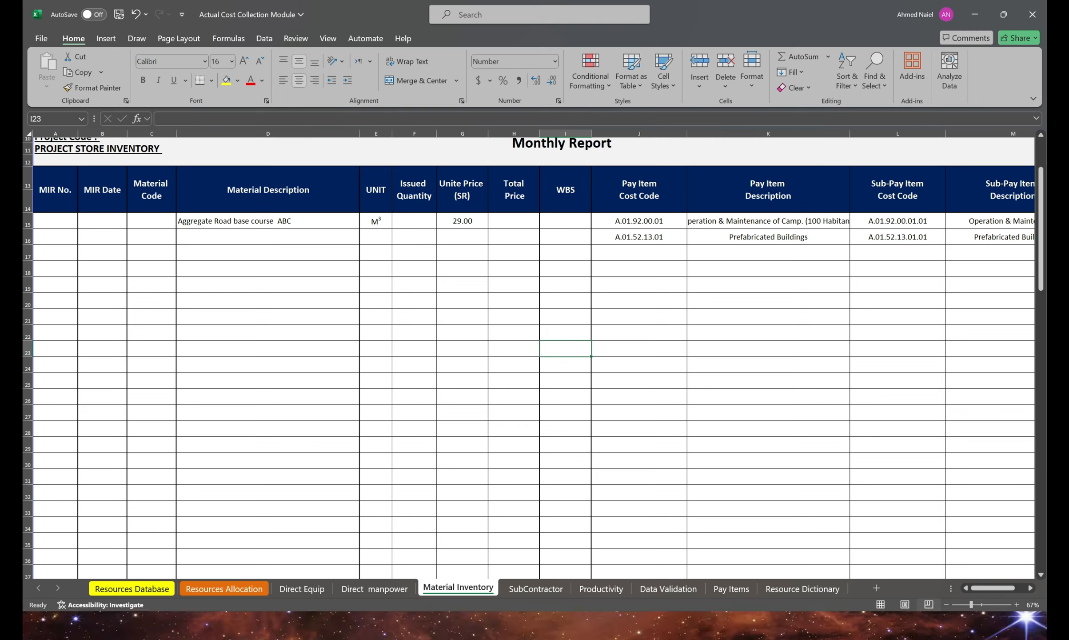
# Switch to the 02- NE.50_MIR Format workbook and examine the request form's title, Department, Requestor, PCE Approval and PM Approval fields
pyautogui.click(622, 625)
pyautogui.click(622, 562)
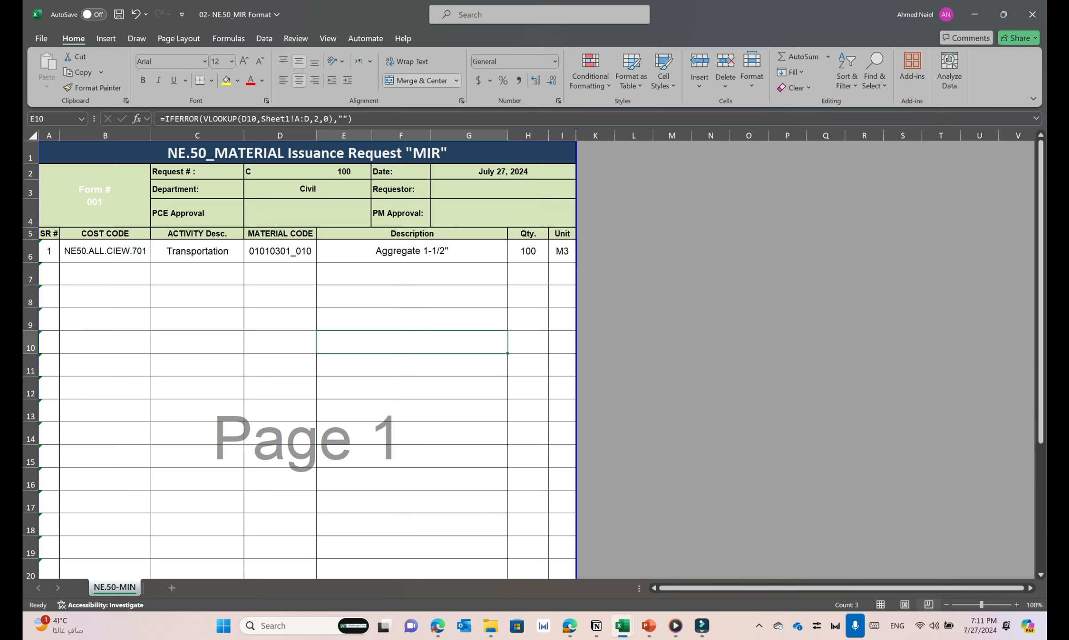
pyautogui.click(307, 189)
pyautogui.click(503, 189)
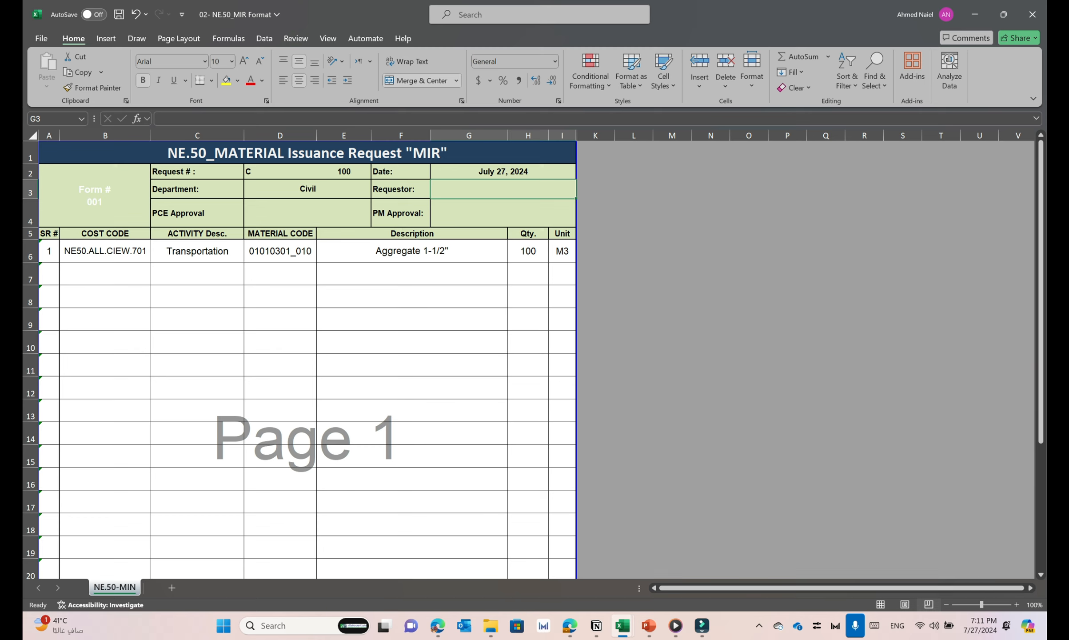
pyautogui.click(307, 153)
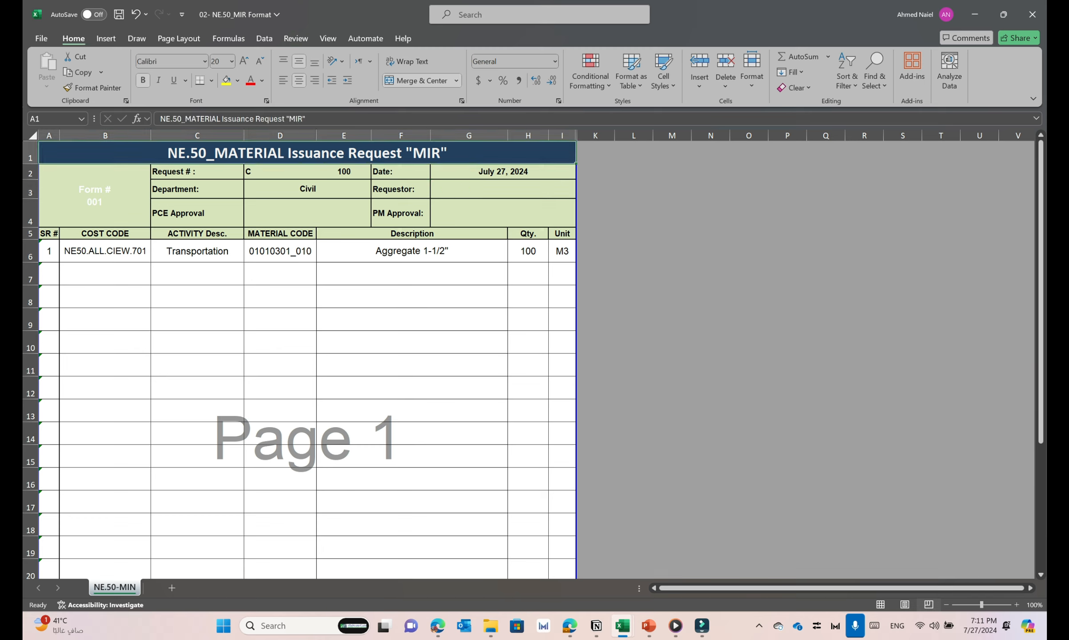
pyautogui.click(280, 213)
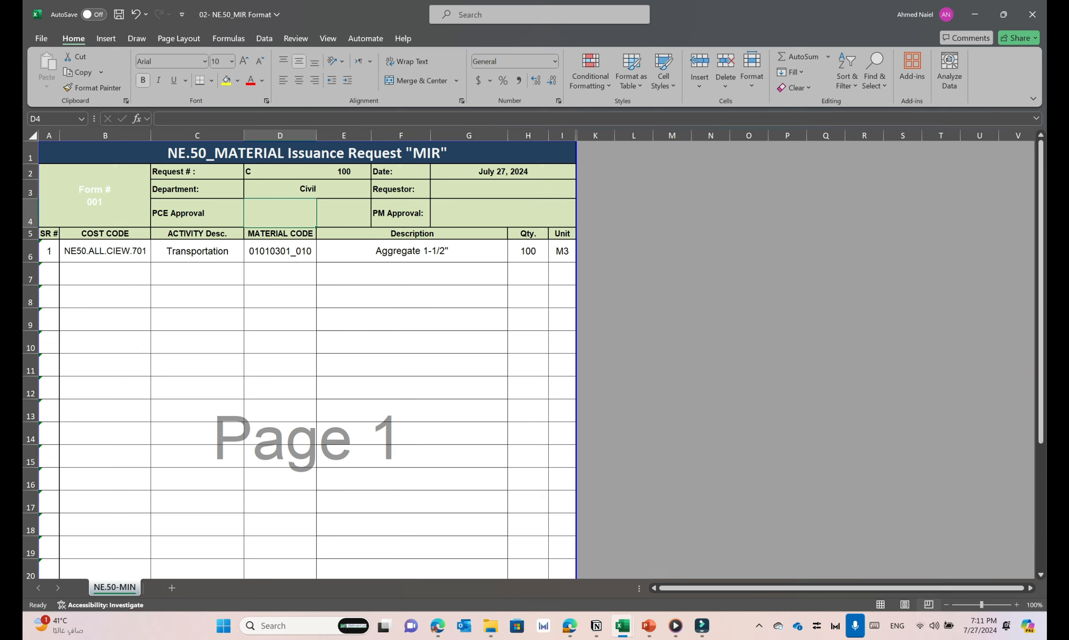
pyautogui.click(503, 213)
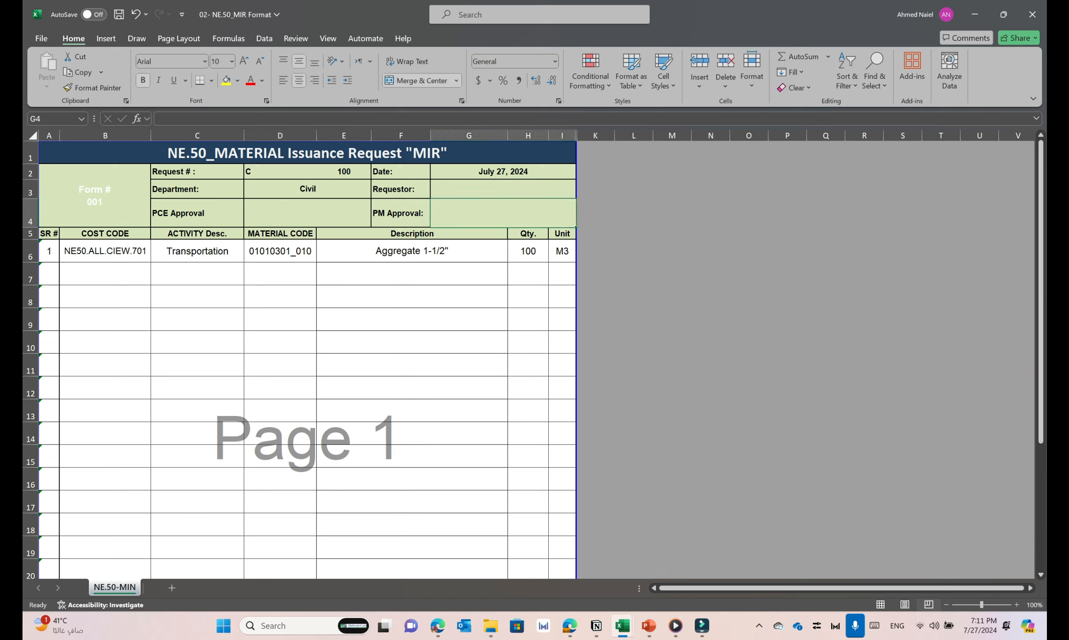
# Examine the material request's first item row, from cost code, activity and material code to description, quantity and unit, including the lookup formulas
pyautogui.click(106, 274)
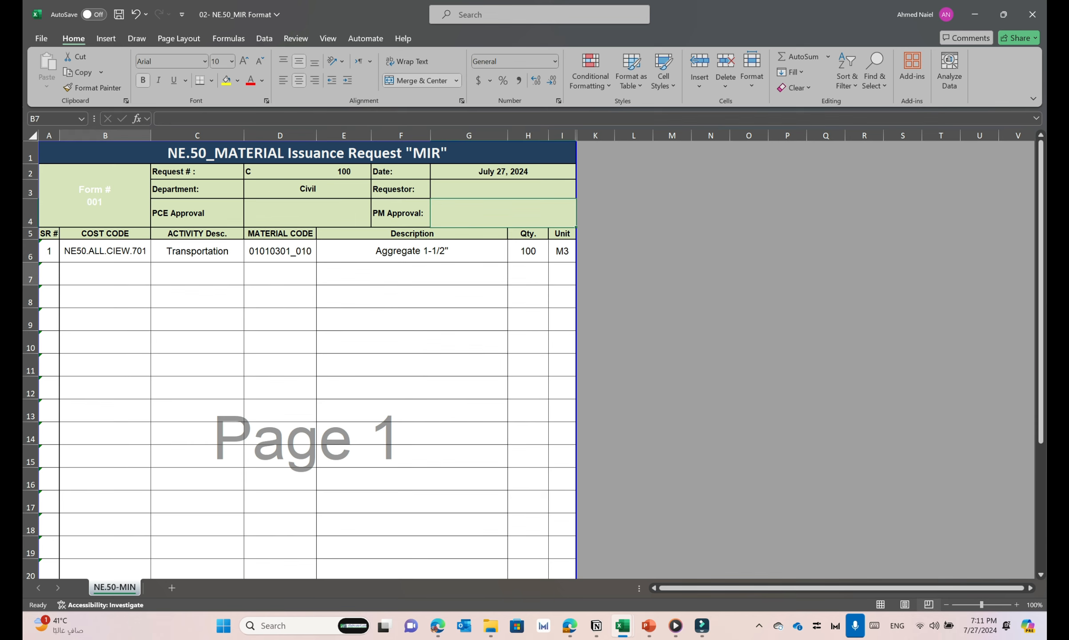
pyautogui.scroll(-1, 105, 273)
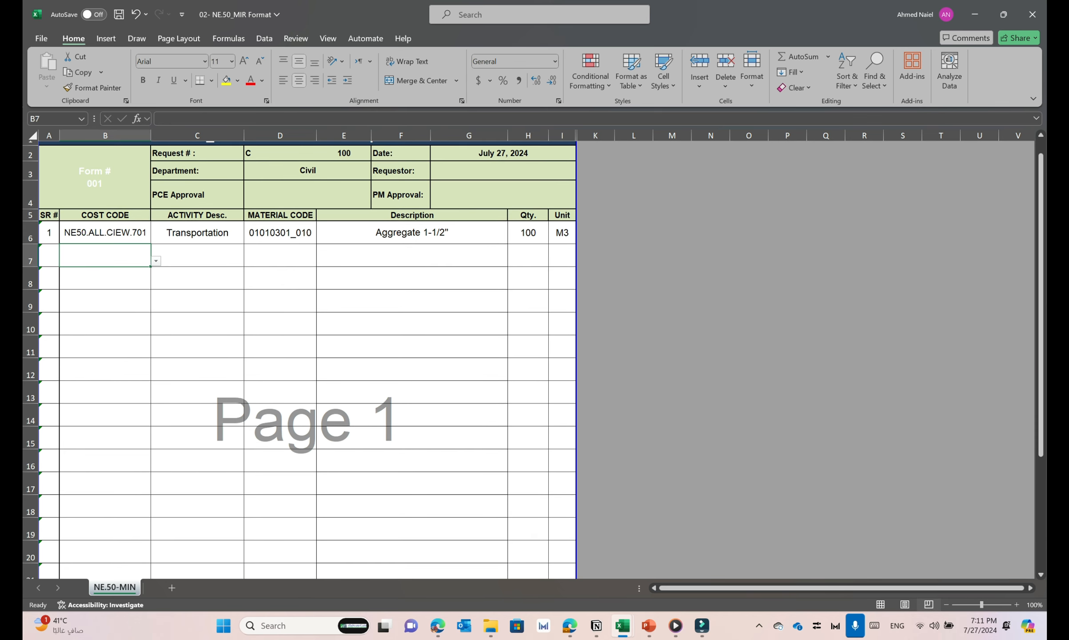
pyautogui.click(105, 232)
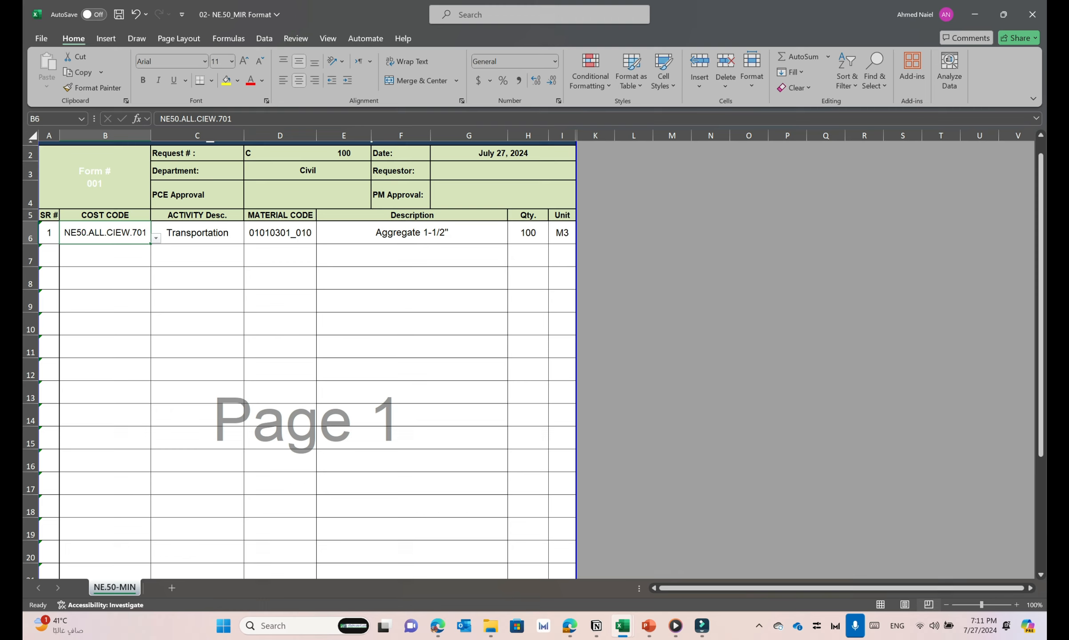
pyautogui.click(197, 232)
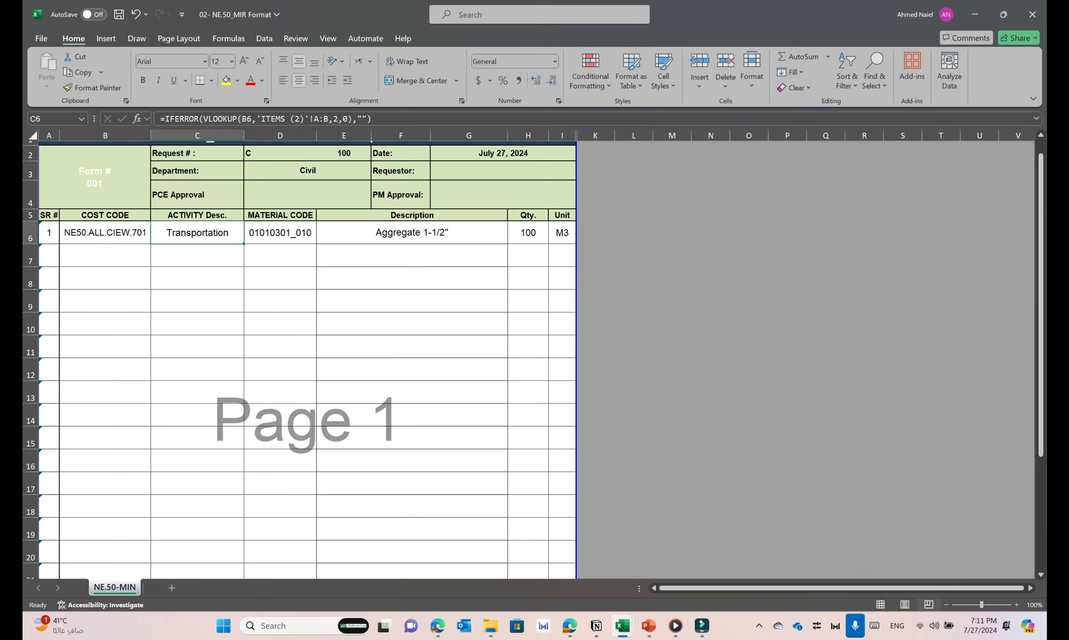
pyautogui.click(280, 232)
pyautogui.click(412, 232)
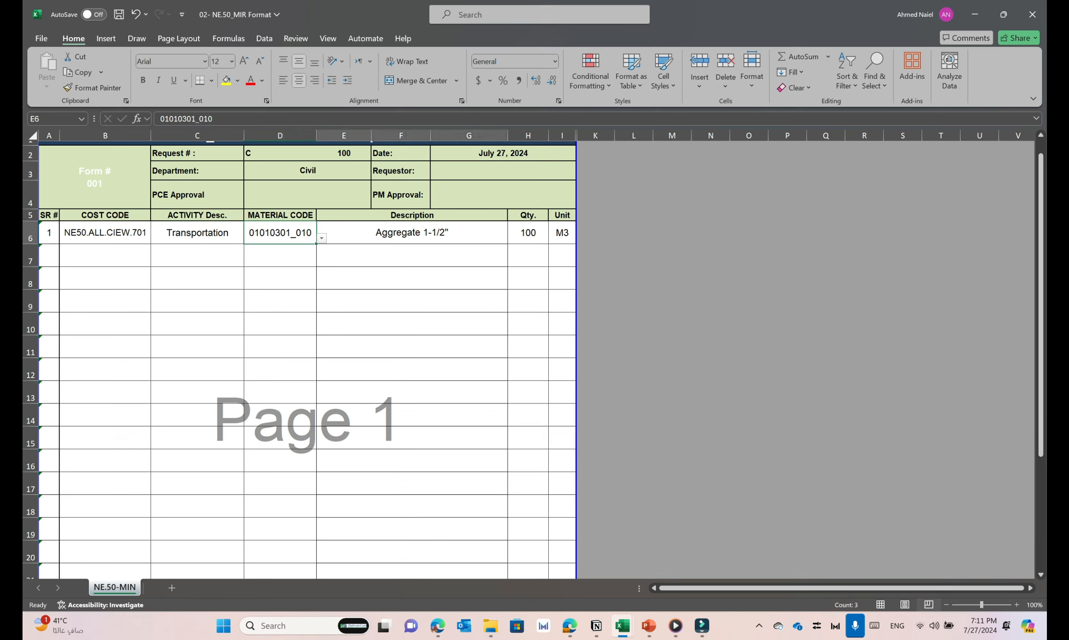
pyautogui.click(528, 232)
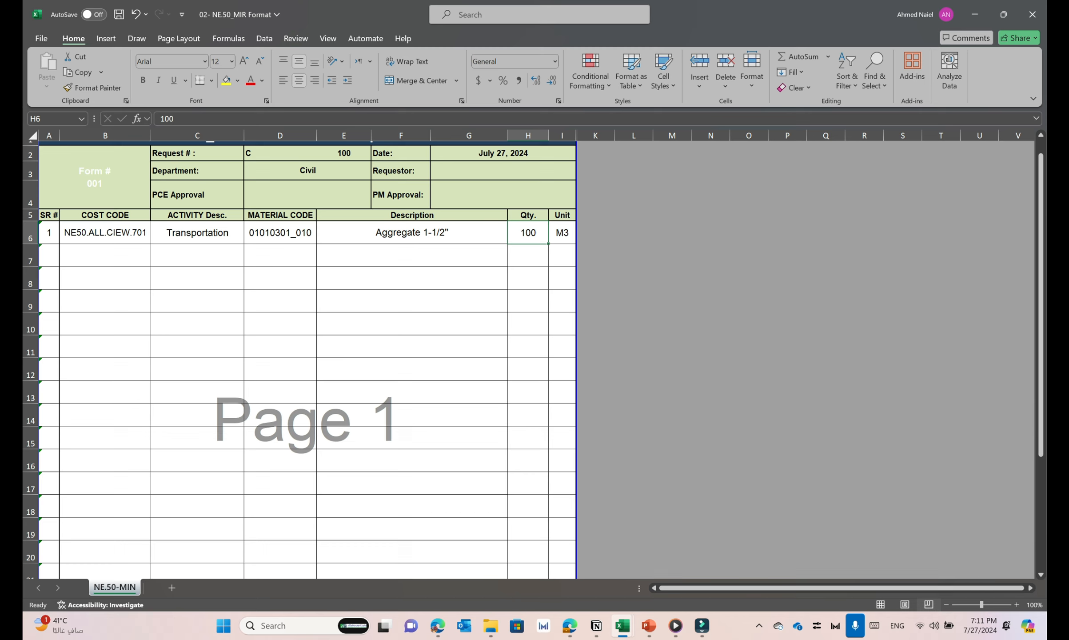
pyautogui.click(562, 232)
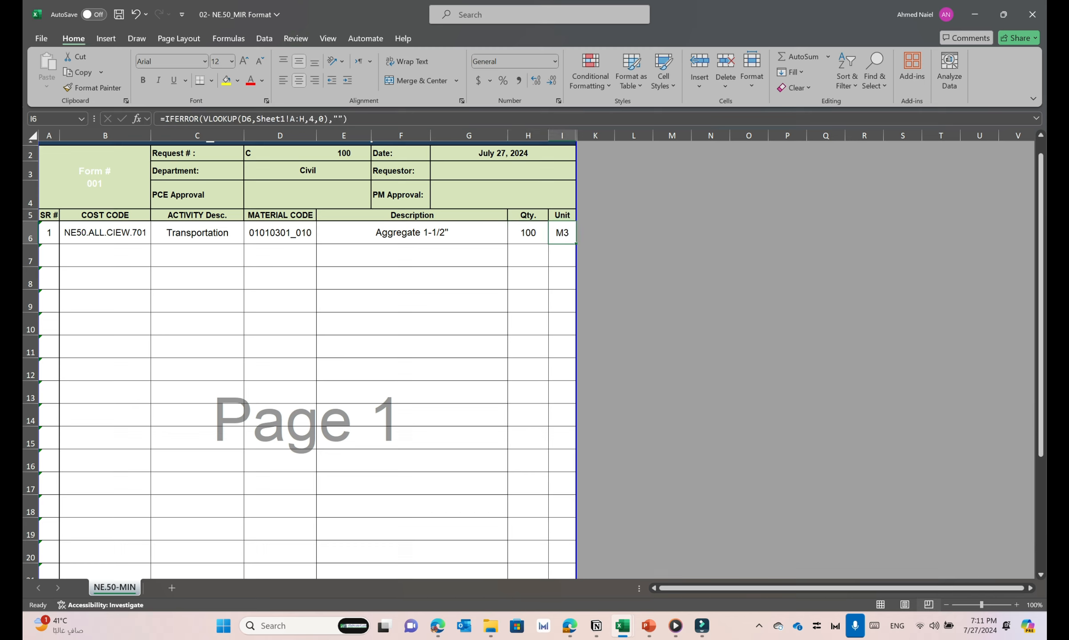
pyautogui.hotkey('shift', 'Left')
pyautogui.hotkey('shift', 'Left')
pyautogui.hotkey('shift', 'Left')
pyautogui.hotkey('shift', 'Left')
pyautogui.hotkey('shift', 'Left')
pyautogui.hotkey('shift', 'Left')
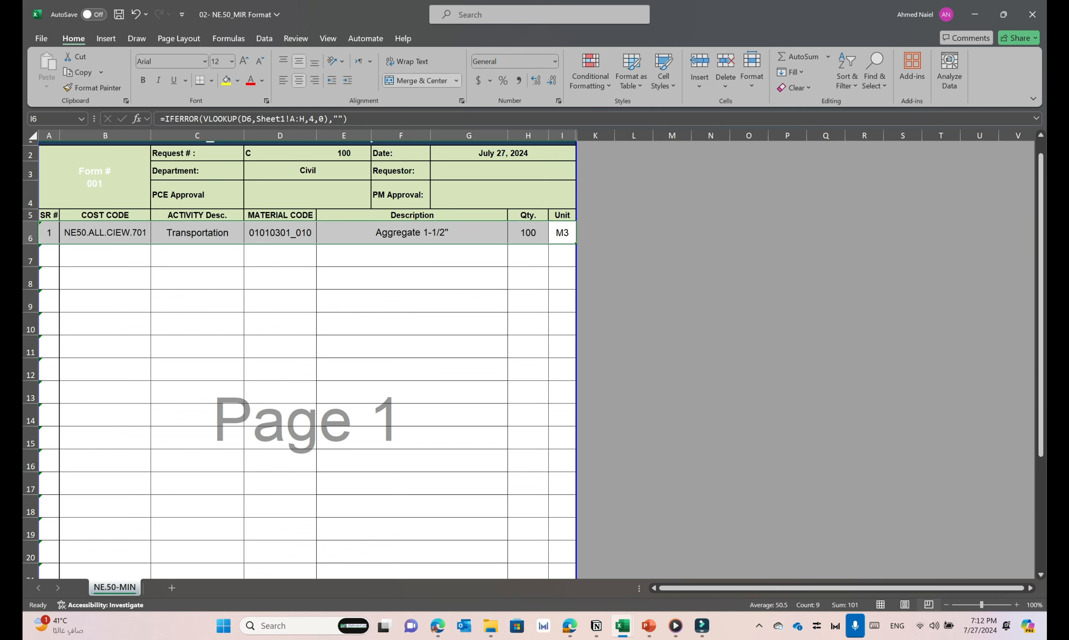
# Return to the Actual Cost Collection Module workbook and examine the first material row's cells from MIR No. through Total Price
pyautogui.click(622, 626)
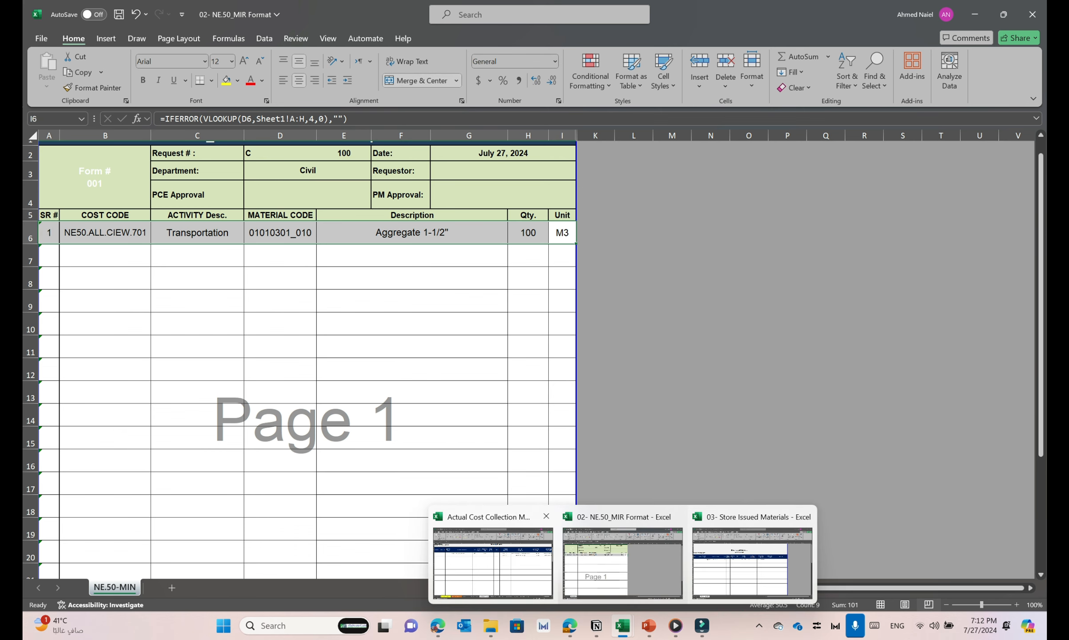
pyautogui.click(492, 562)
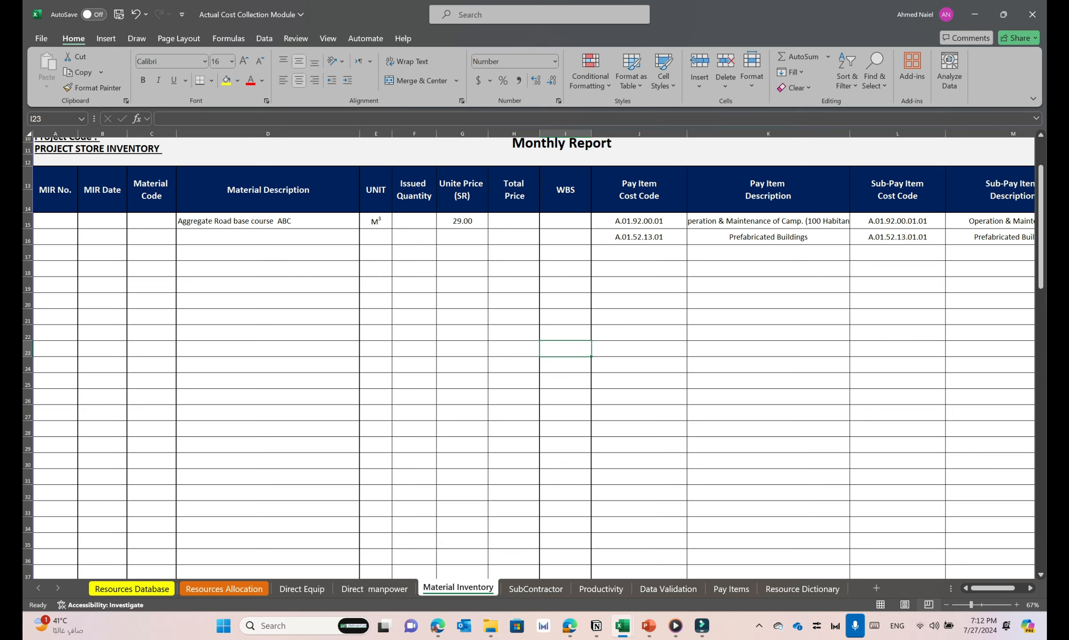
pyautogui.scroll(2, 528, 355)
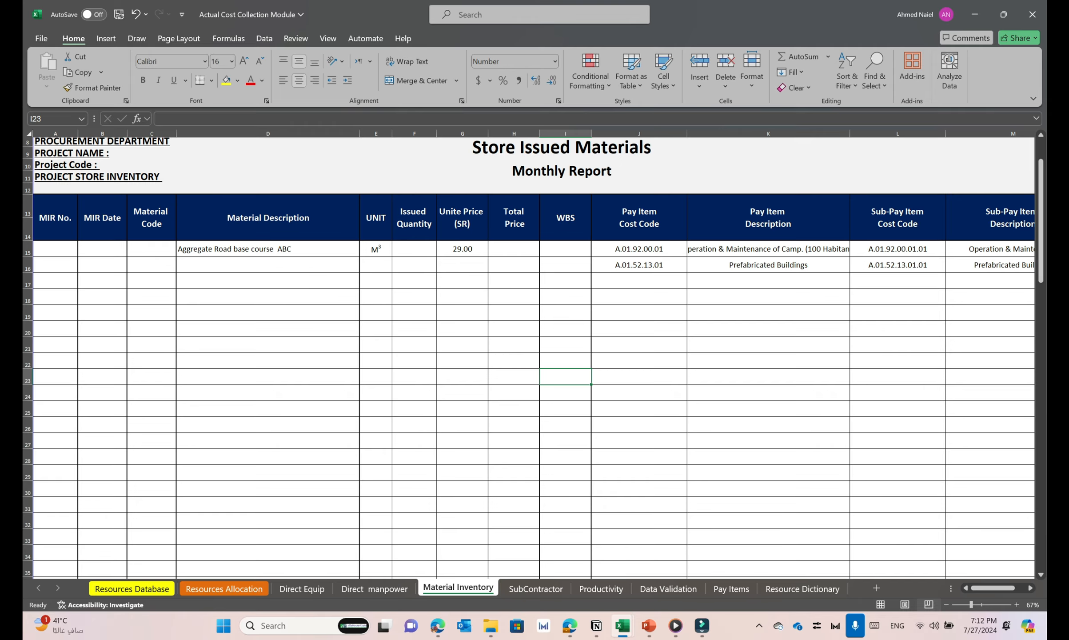
pyautogui.scroll(2, 529, 355)
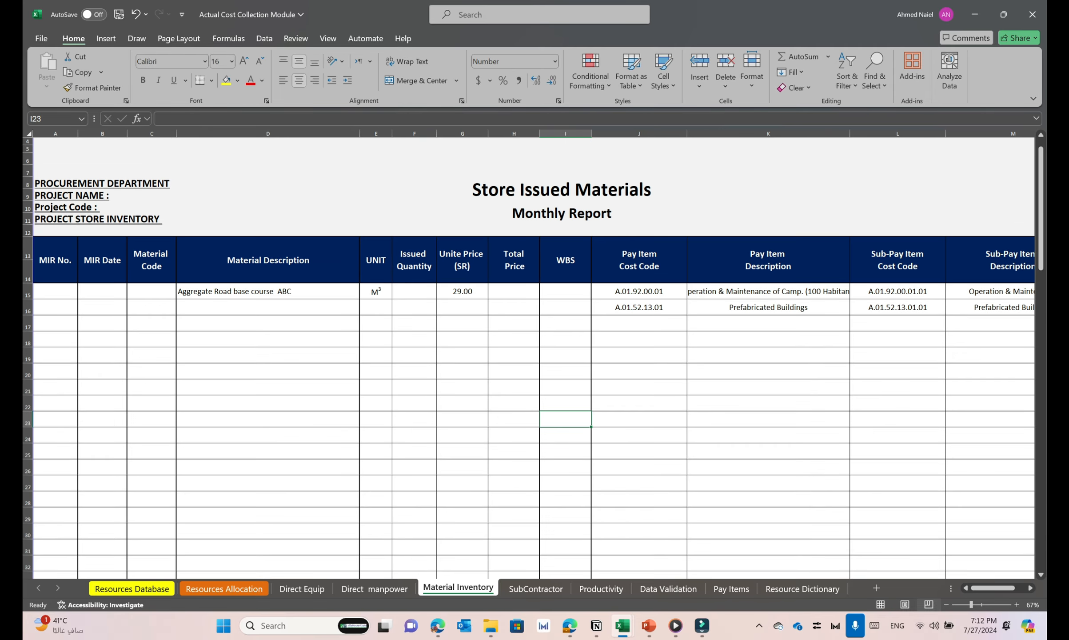
pyautogui.click(55, 291)
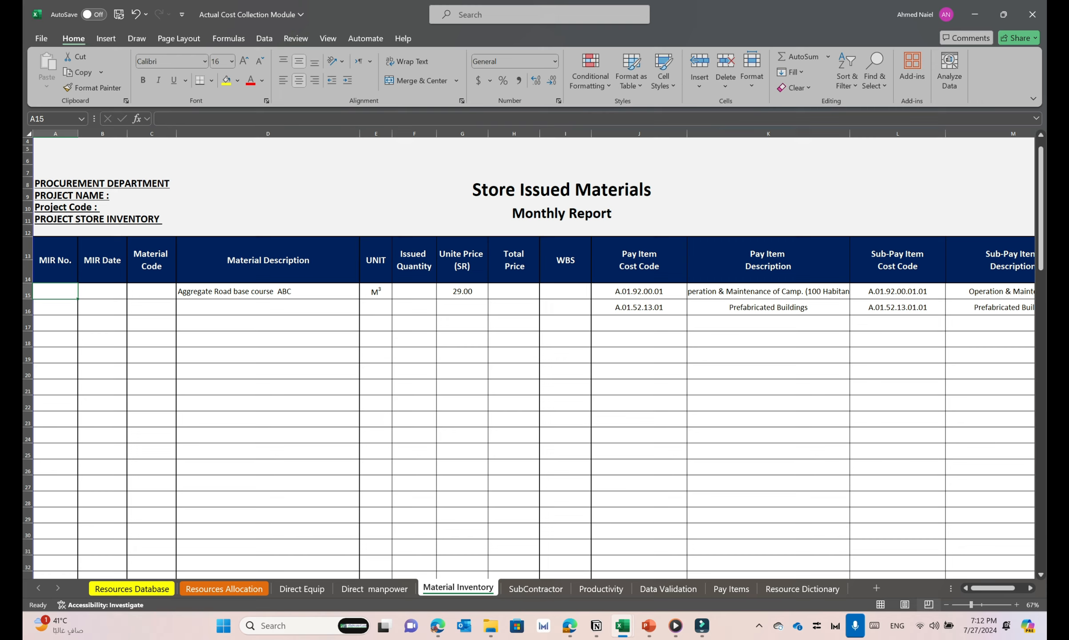
pyautogui.click(102, 291)
pyautogui.click(152, 291)
pyautogui.click(268, 291)
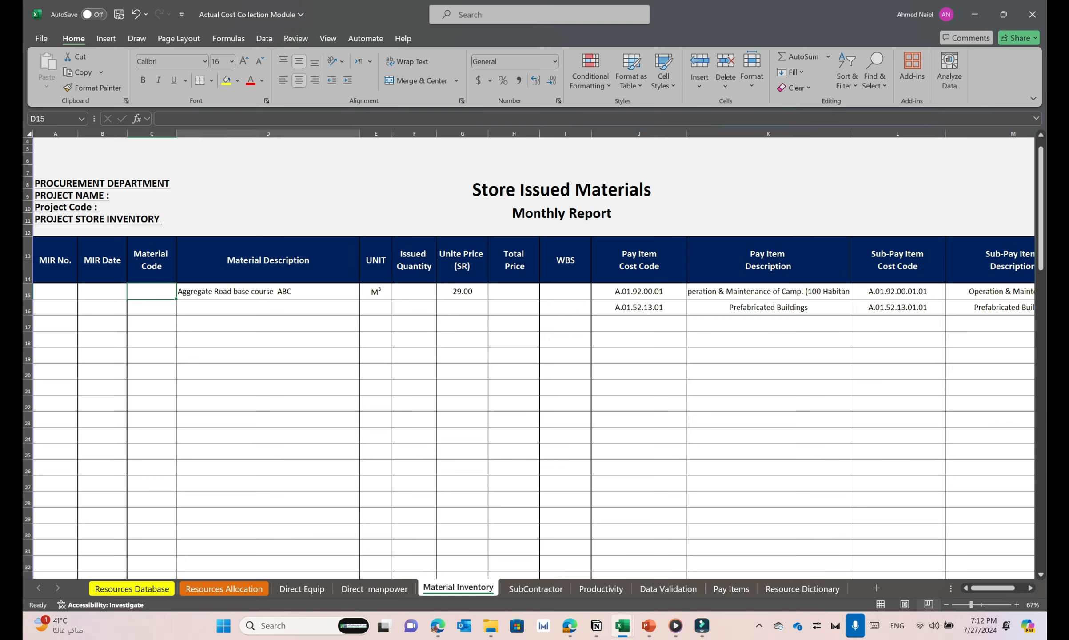
pyautogui.click(375, 291)
pyautogui.click(414, 291)
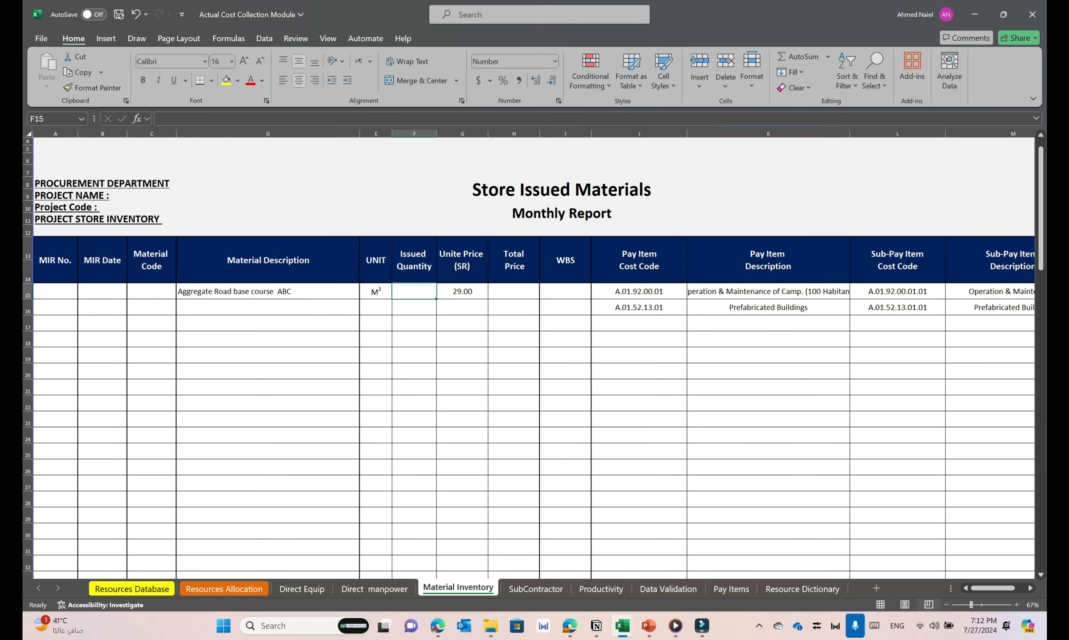
pyautogui.click(462, 291)
pyautogui.click(514, 291)
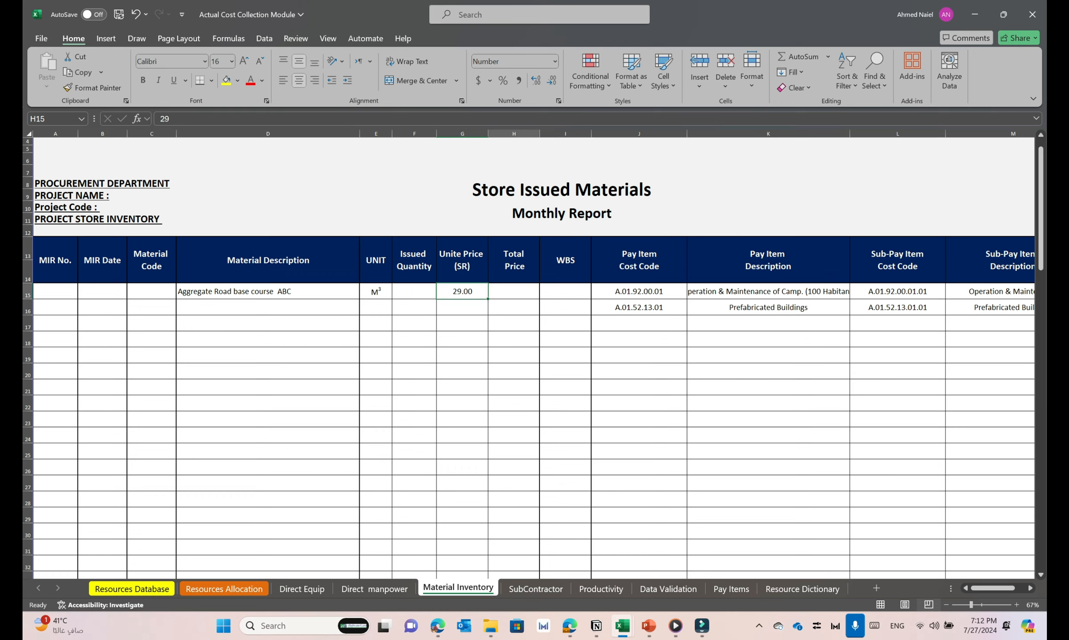
# Examine the Material Inventory sheet's pay item and sub-pay item cost code and description columns, including the Prefabricated Buildings row
pyautogui.hscroll(3, 529, 355)
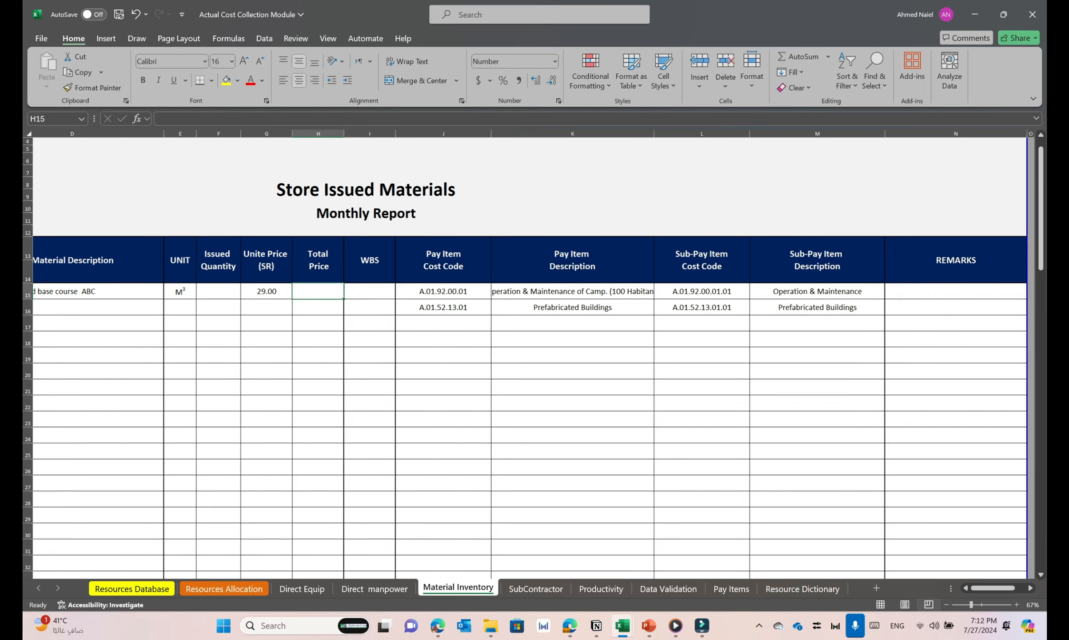
pyautogui.click(702, 307)
pyautogui.hscroll(2, 702, 307)
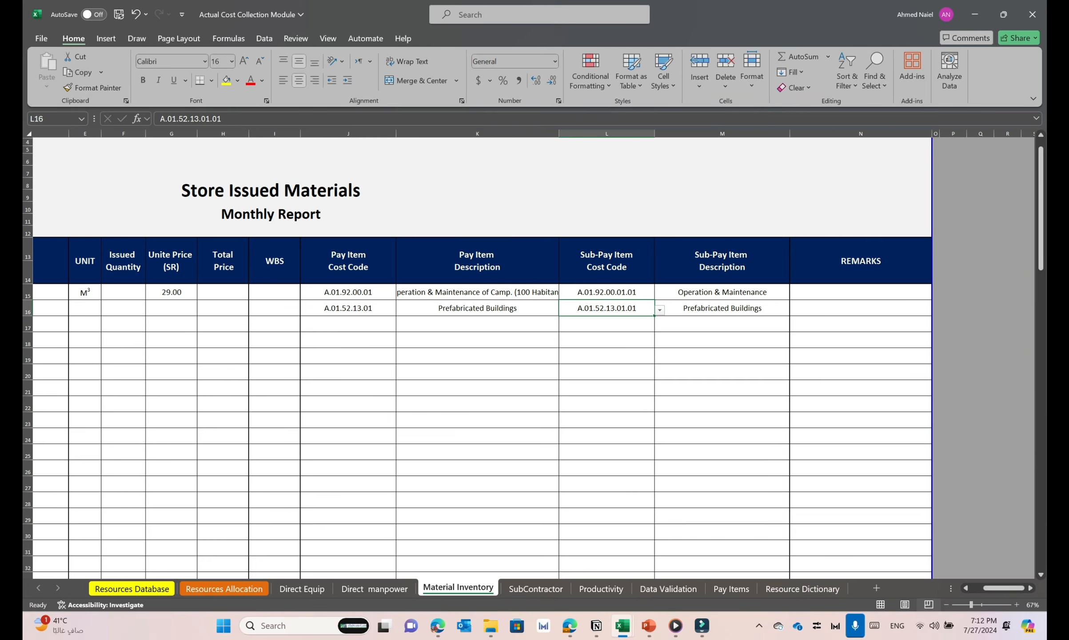
pyautogui.hscroll(-2, 534, 355)
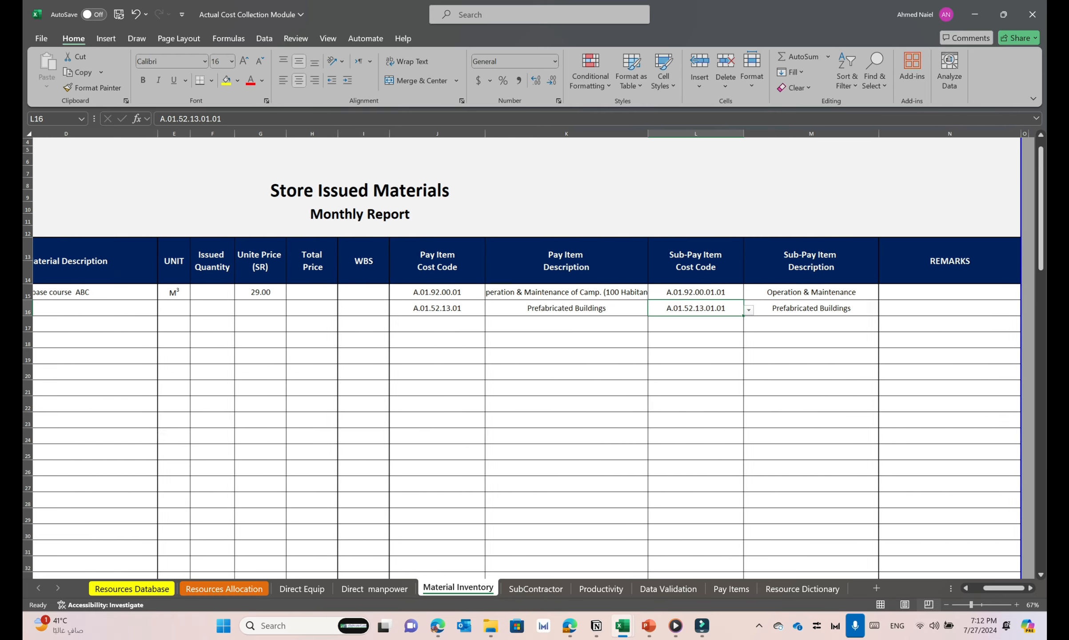